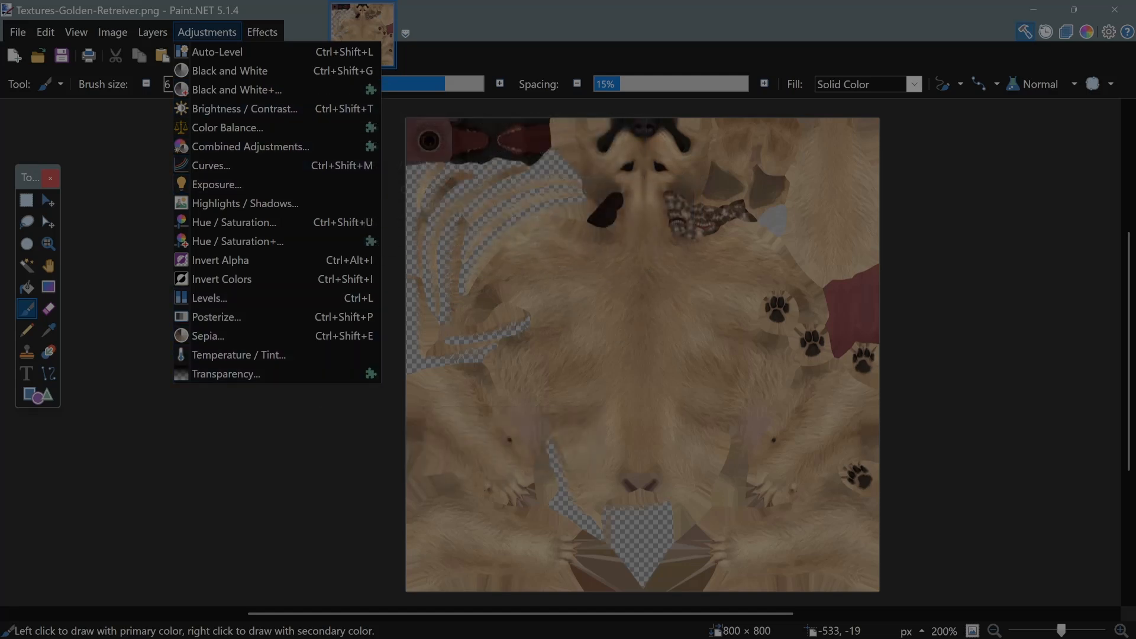
Apply the Transparency adjustment at 100 to make the golden retriever texture fully opaque.
click(225, 374)
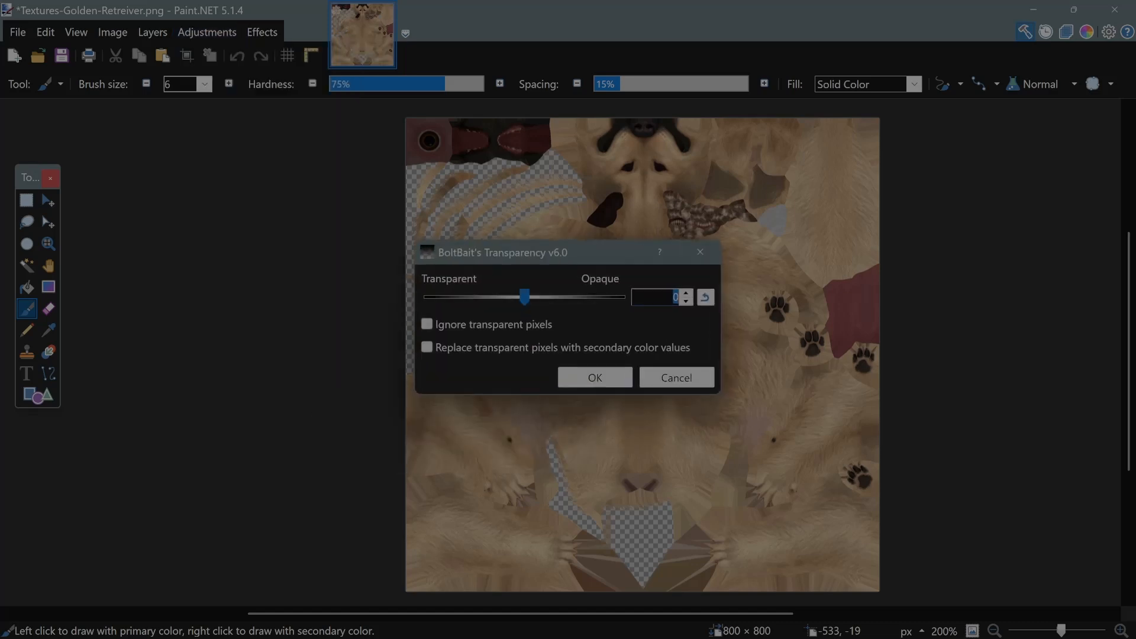
text(100)
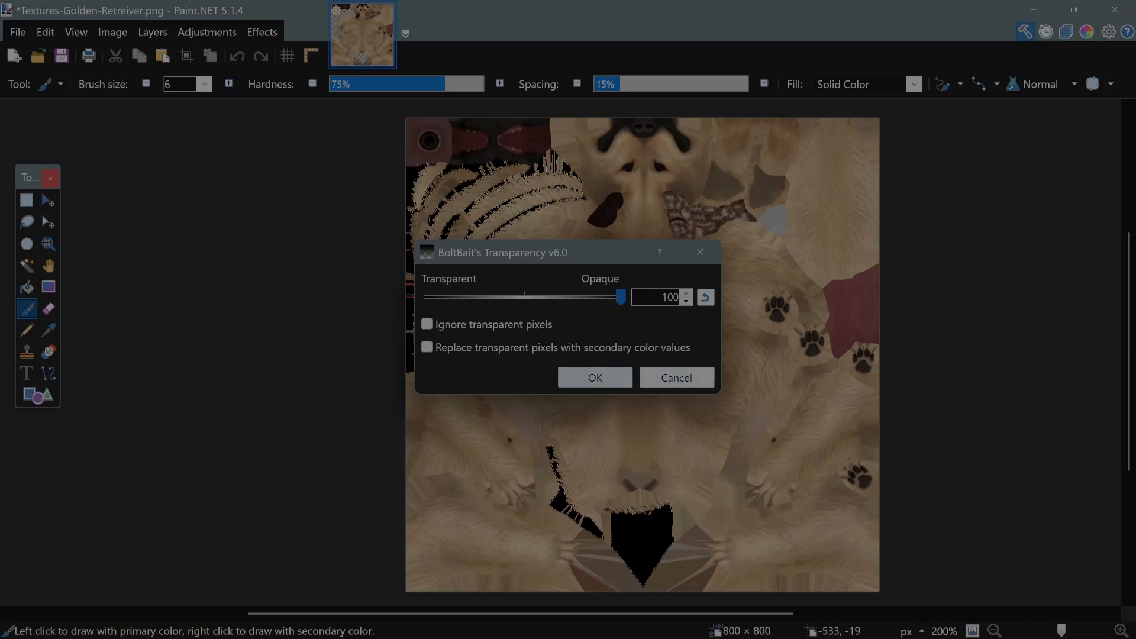
click(592, 379)
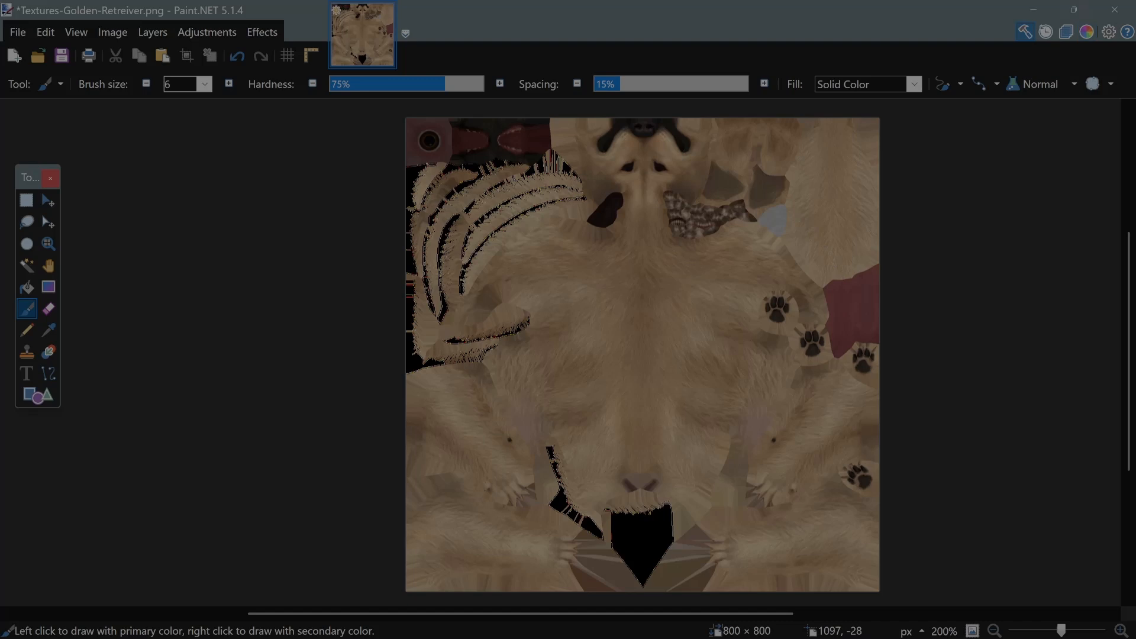
Display the layer list beside the canvas and copy the whole texture into a new layer.
click(1066, 32)
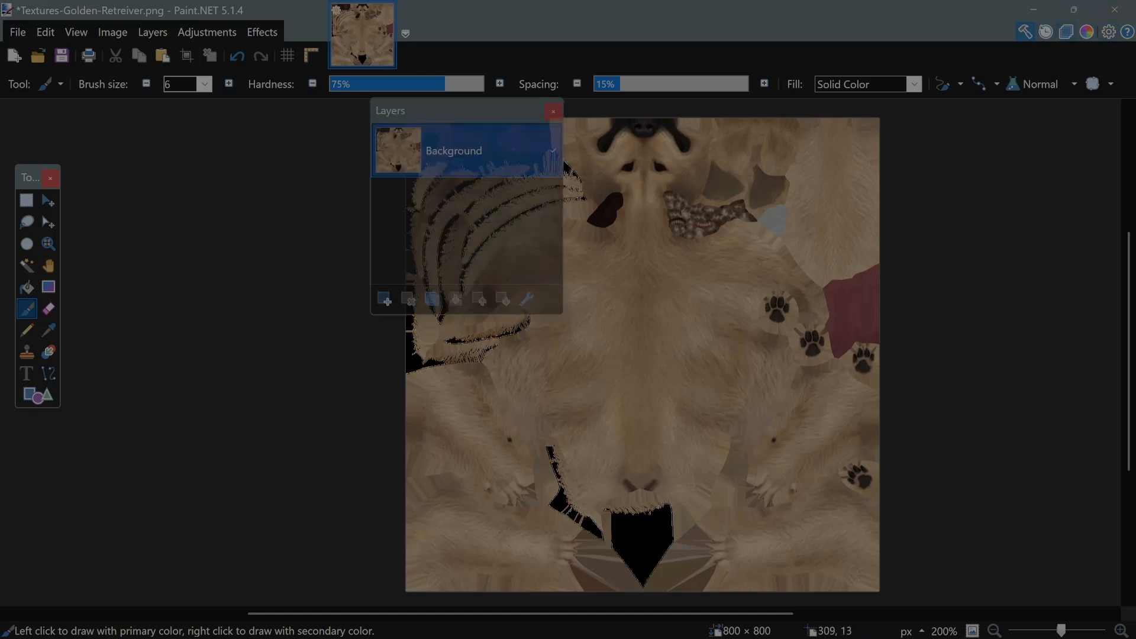
drag(521, 108, 1075, 205)
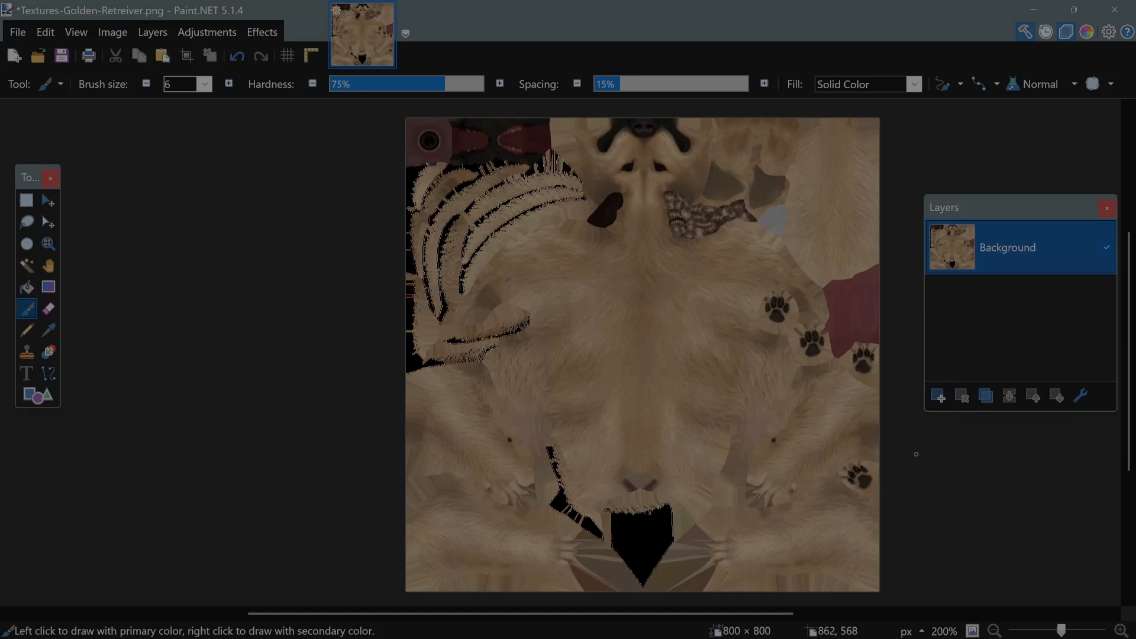
key(ctrl+a)
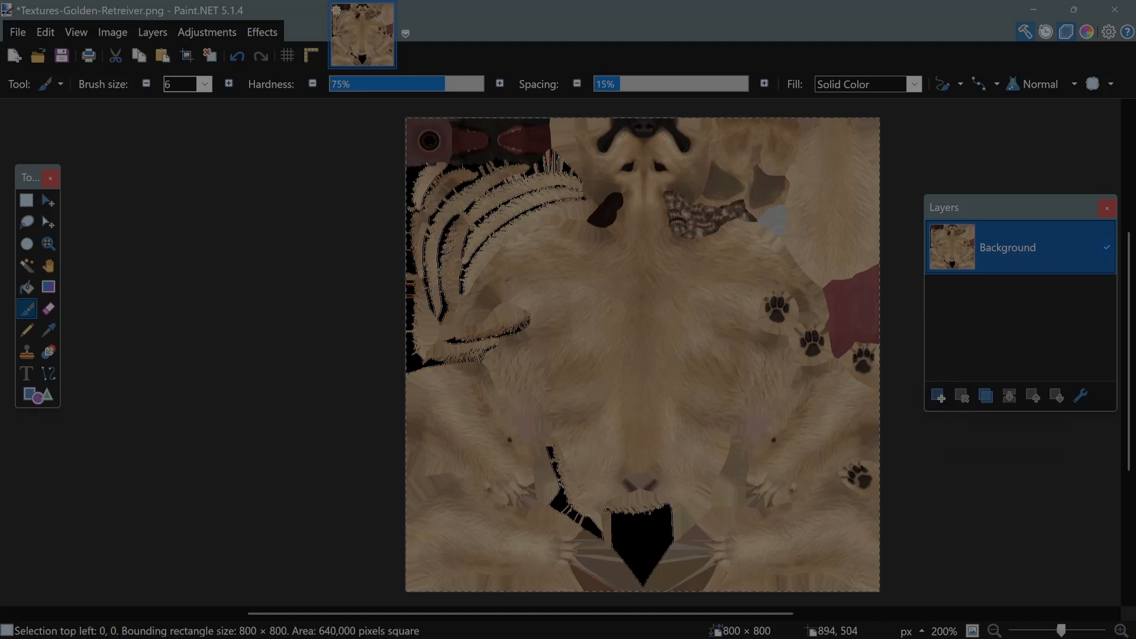
click(938, 396)
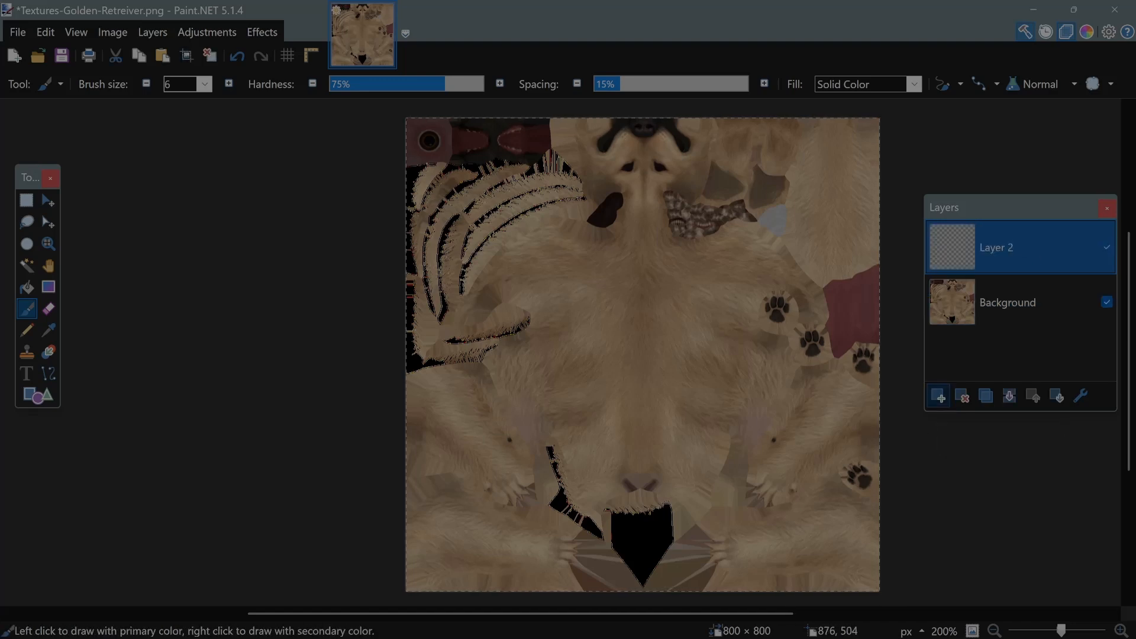
key(ctrl+v)
Add a third layer and paint it completely in gray 808080 with a size 200 brush.
click(938, 396)
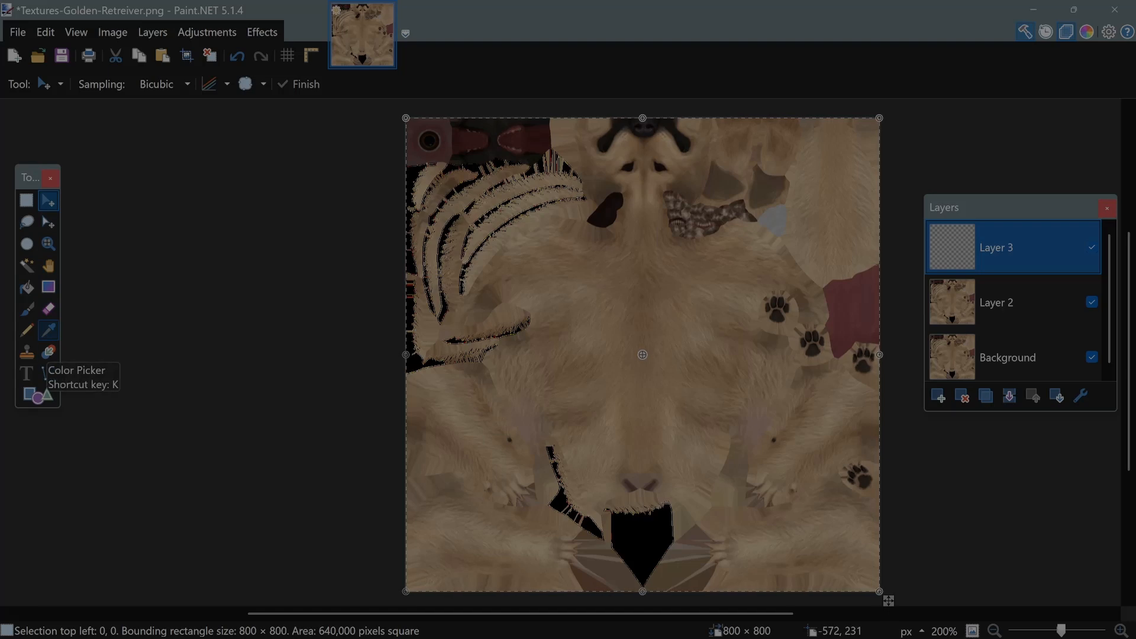
click(27, 308)
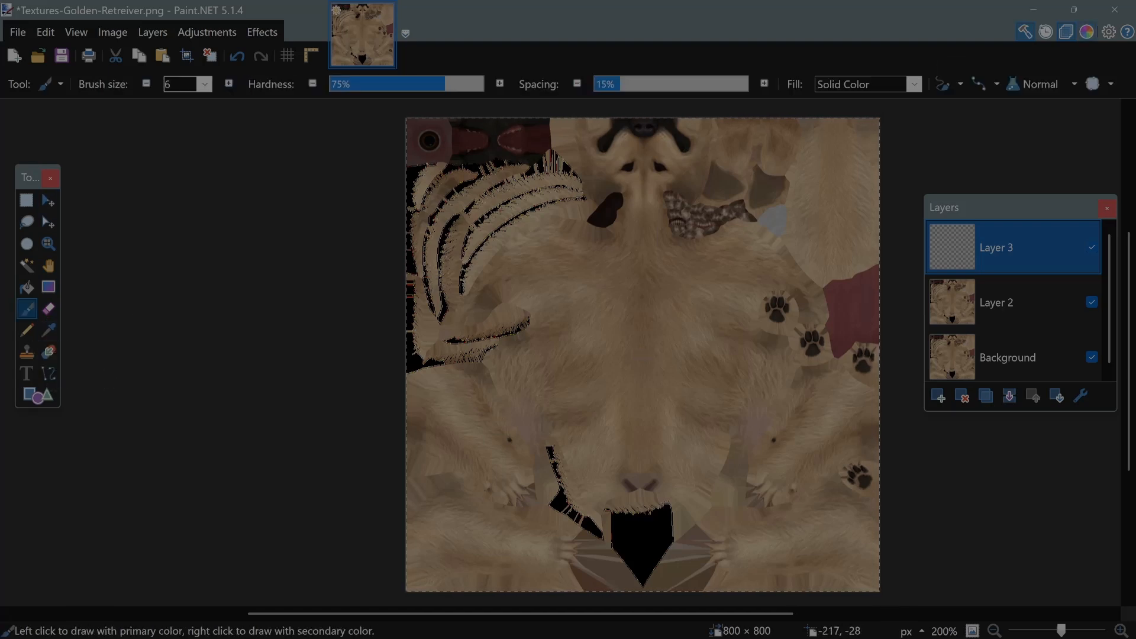
key(F8)
drag(450, 170, 127, 312)
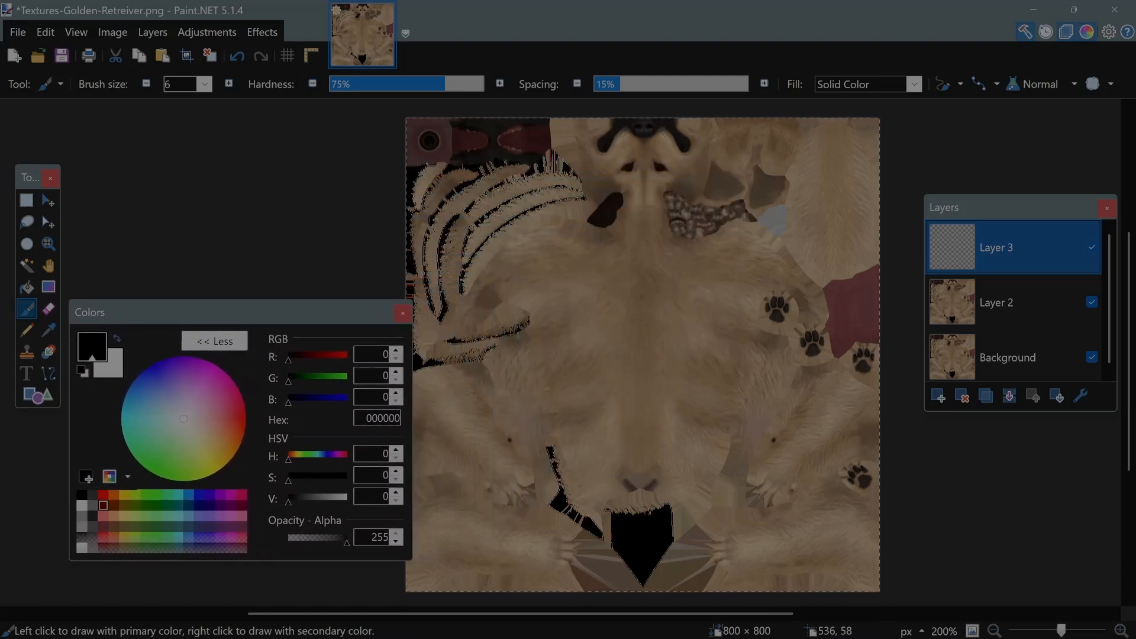
click(93, 506)
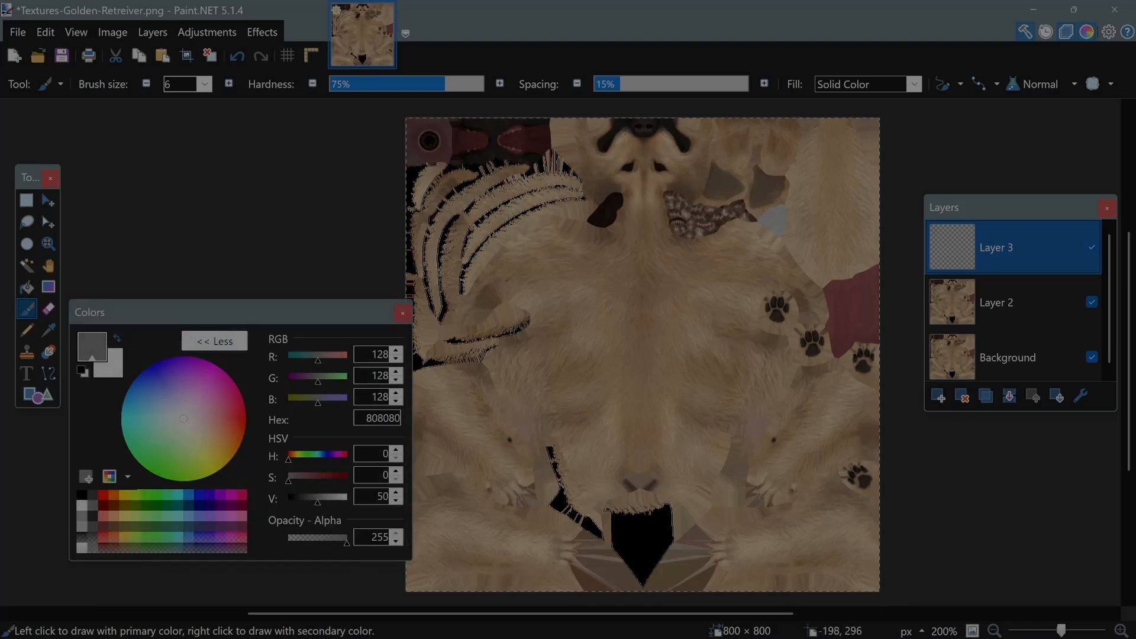
drag(288, 312, 261, 310)
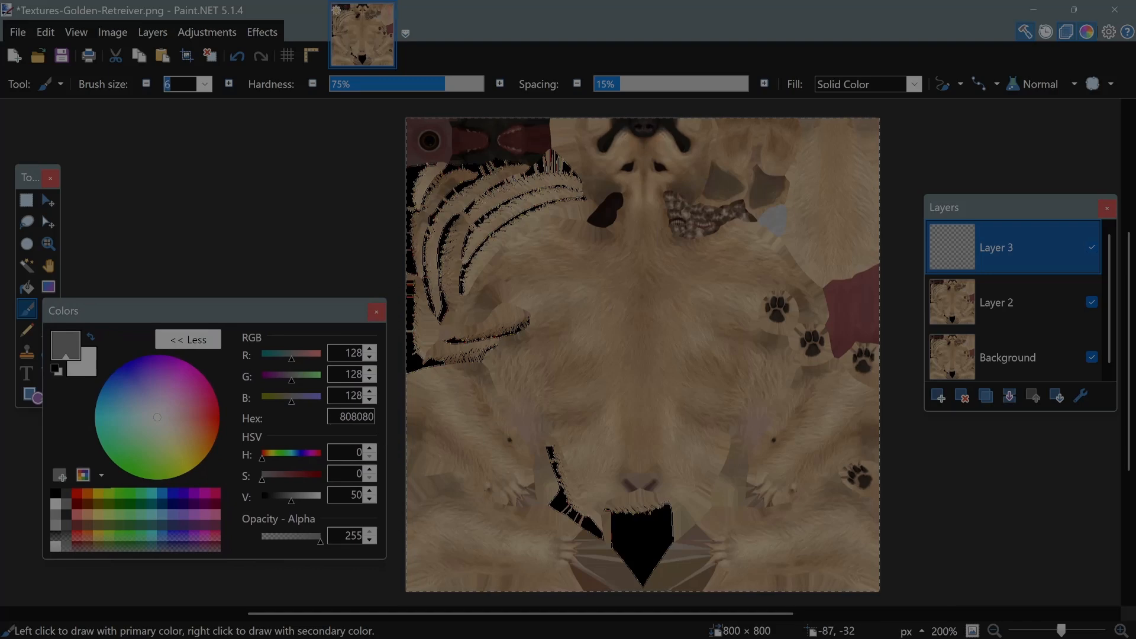
text(200)
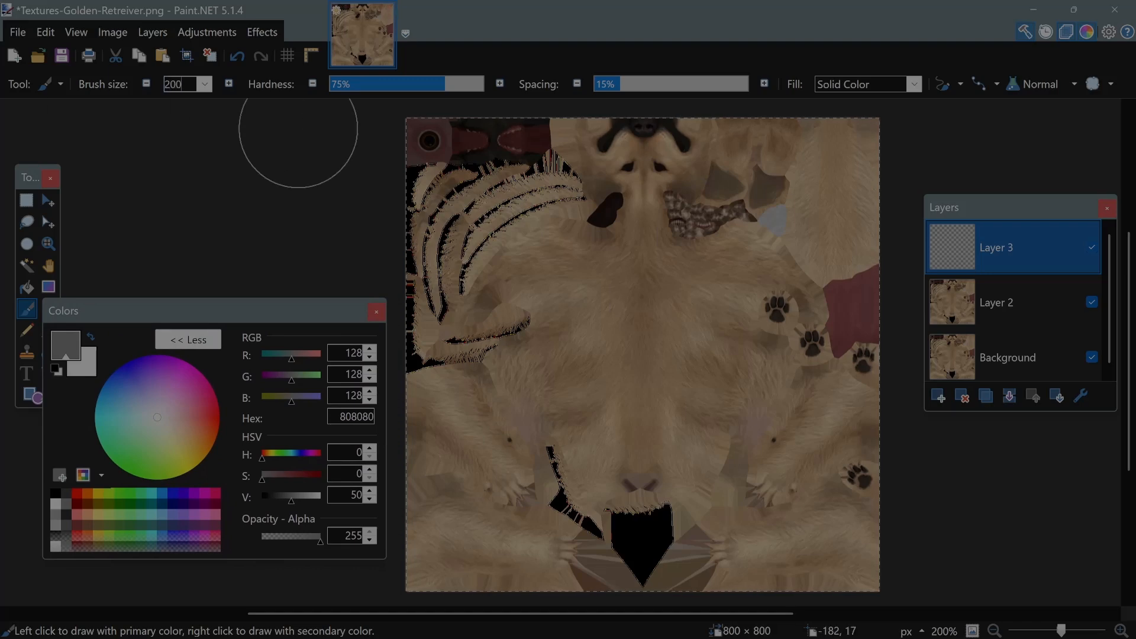
mouse_move(450, 142)
mouse_down()
mouse_move(714, 139)
mouse_move(419, 241)
mouse_move(793, 195)
mouse_move(763, 142)
mouse_move(789, 165)
mouse_move(246, 279)
mouse_move(769, 331)
mouse_move(788, 348)
mouse_move(449, 533)
mouse_move(841, 568)
mouse_move(817, 598)
mouse_up()
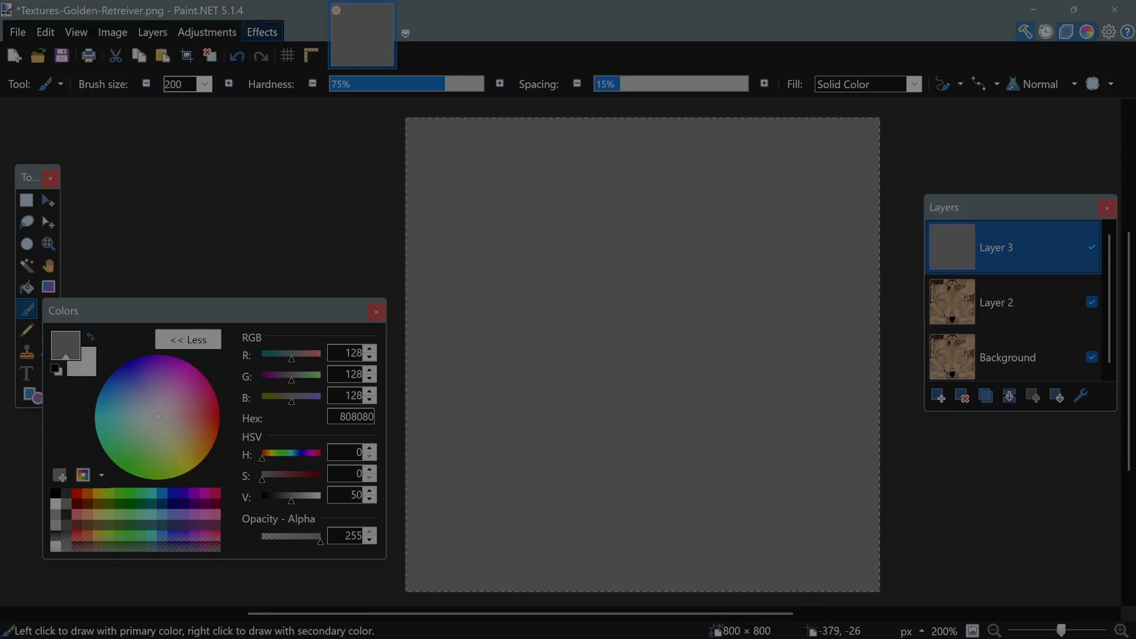
Add noise to the gray layer with intensity 100, color saturation 0 and coverage 100.
click(263, 32)
mouse_move(296, 146)
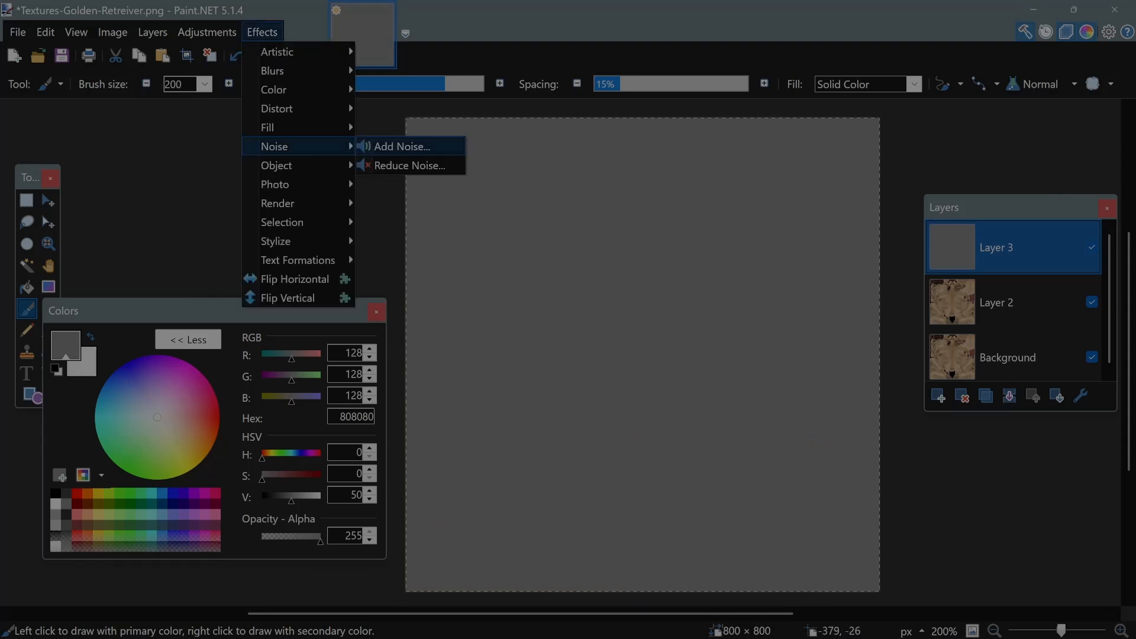
click(403, 147)
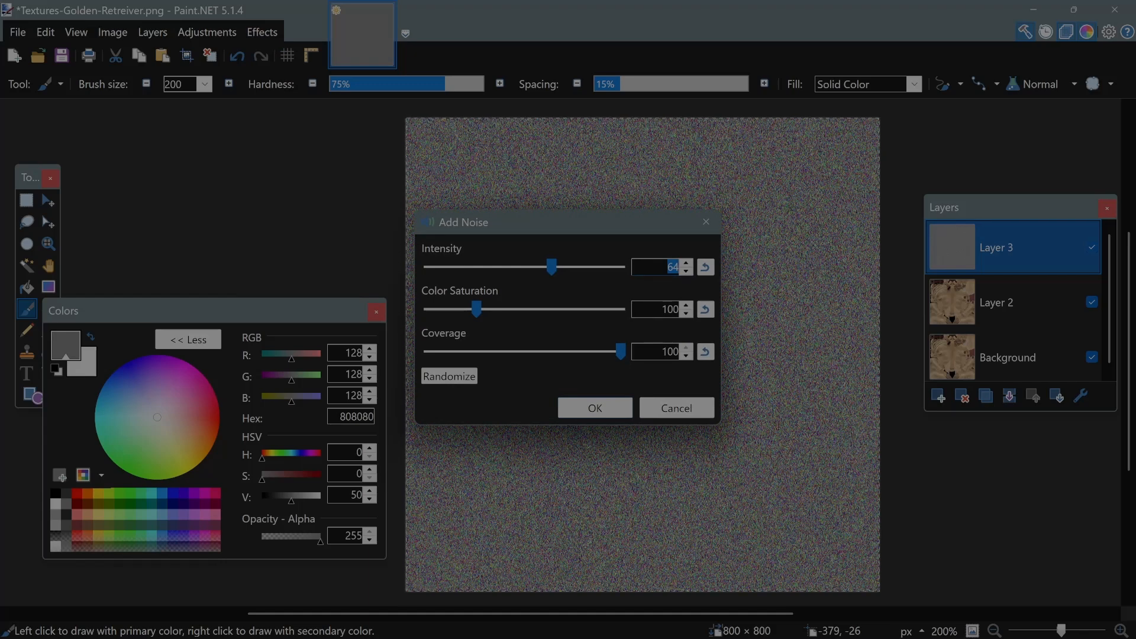
text(100)
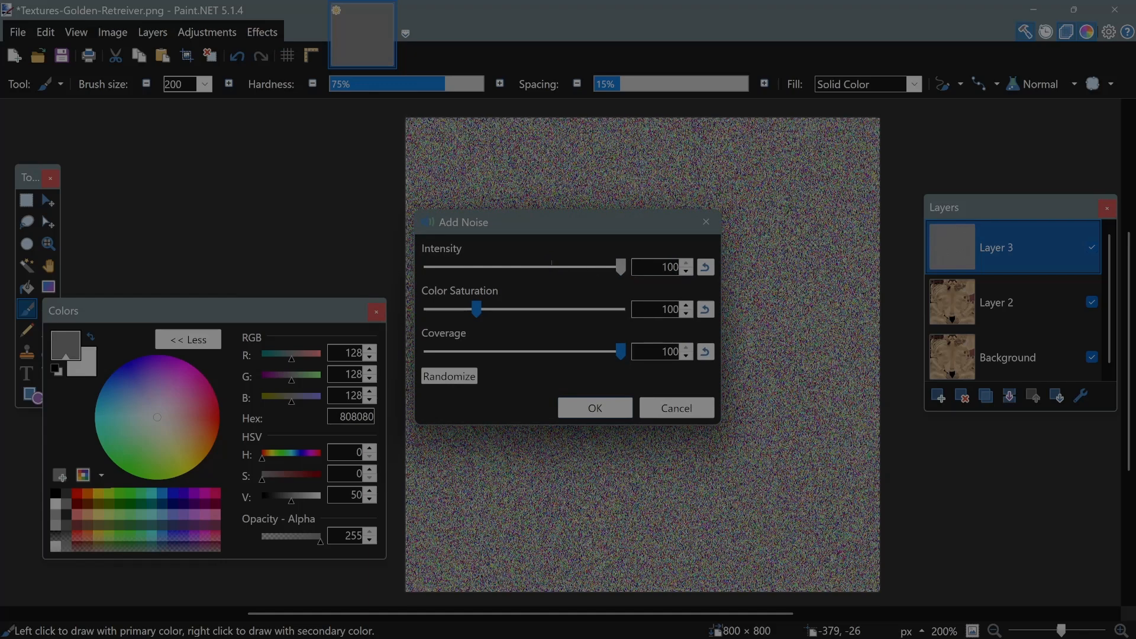
drag(477, 309, 428, 309)
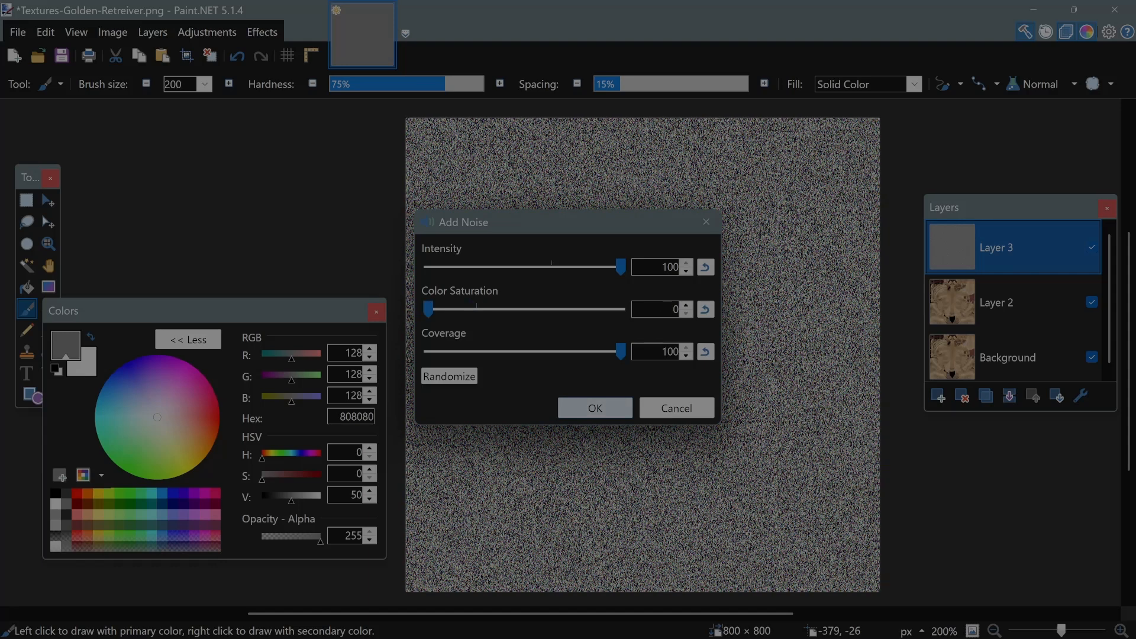
key(Return)
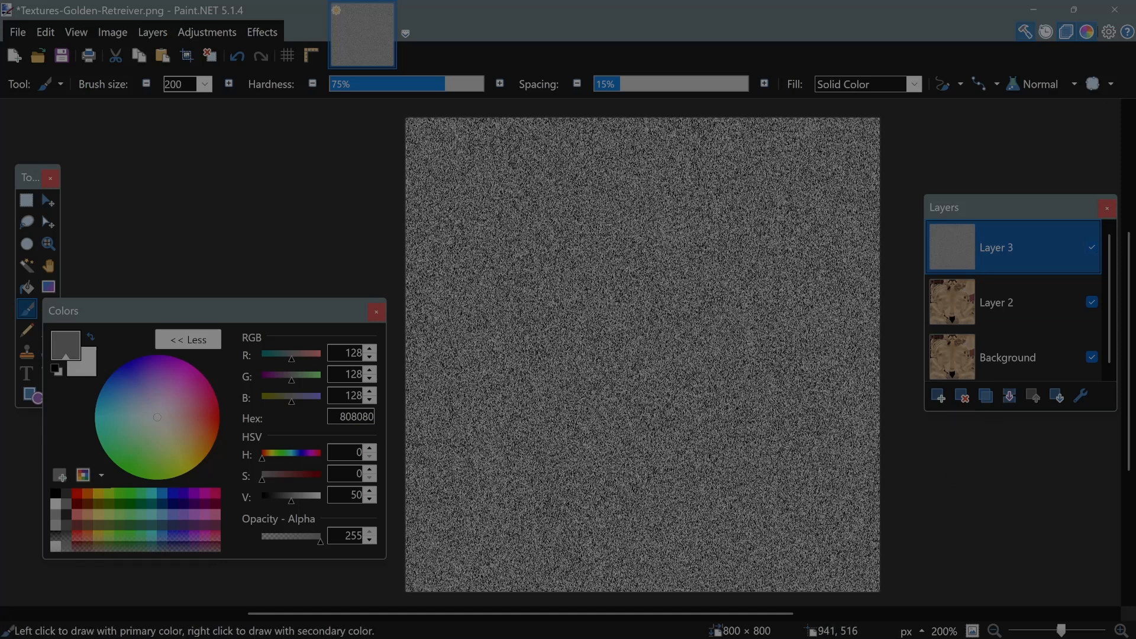
Delete the noise layer and use Paste Alpha to replace Layer 2's alpha with shades of gray from the clipboard.
click(963, 396)
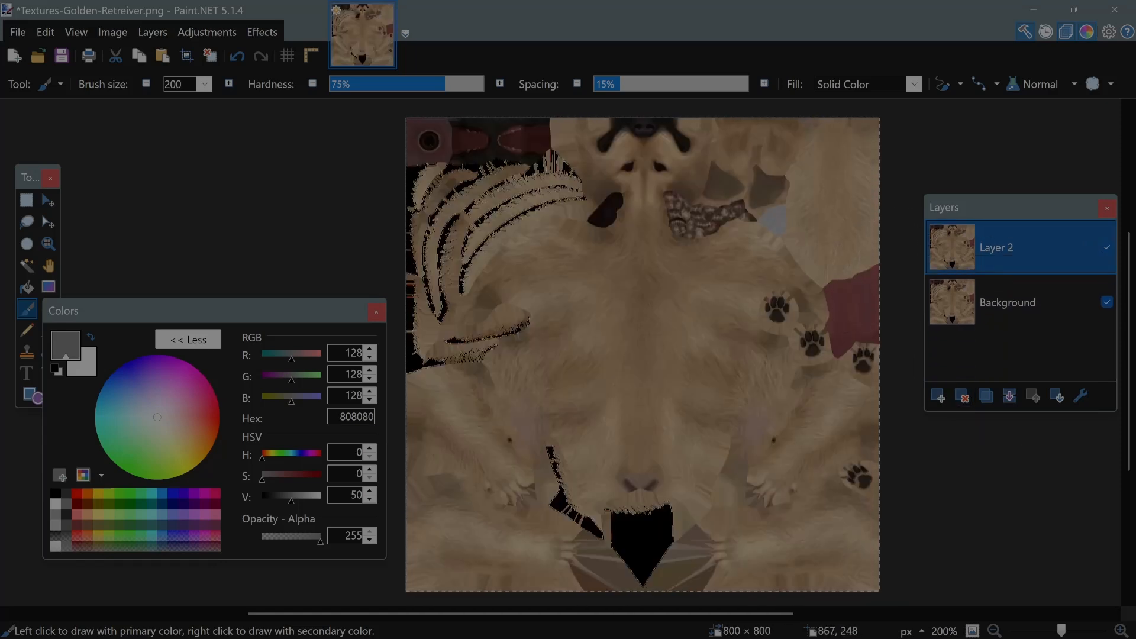
click(262, 32)
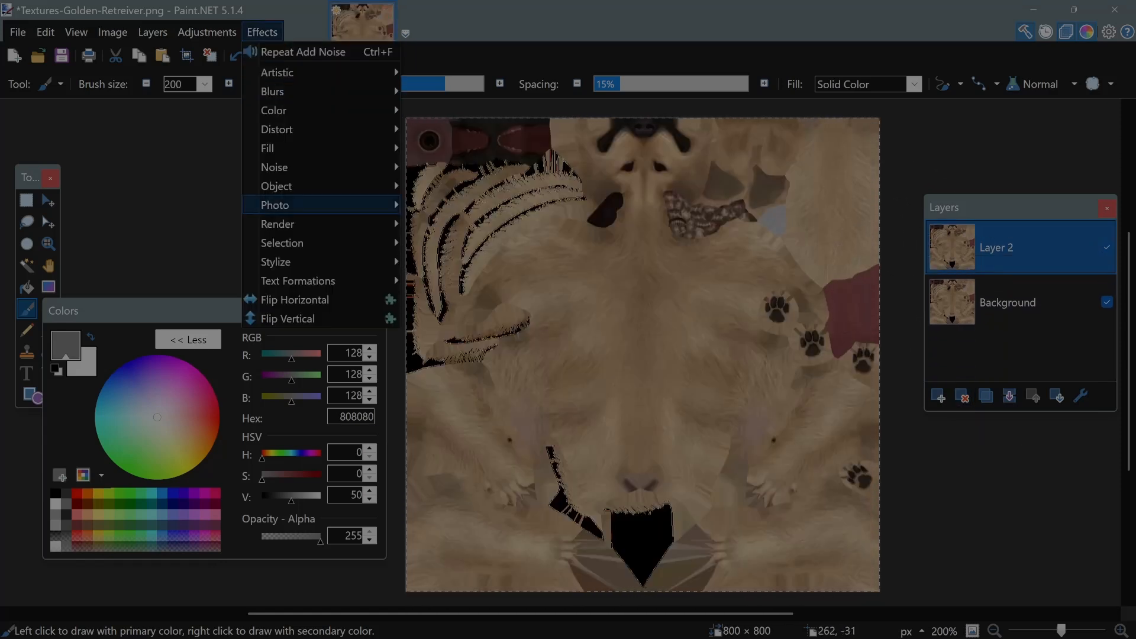
mouse_move(277, 185)
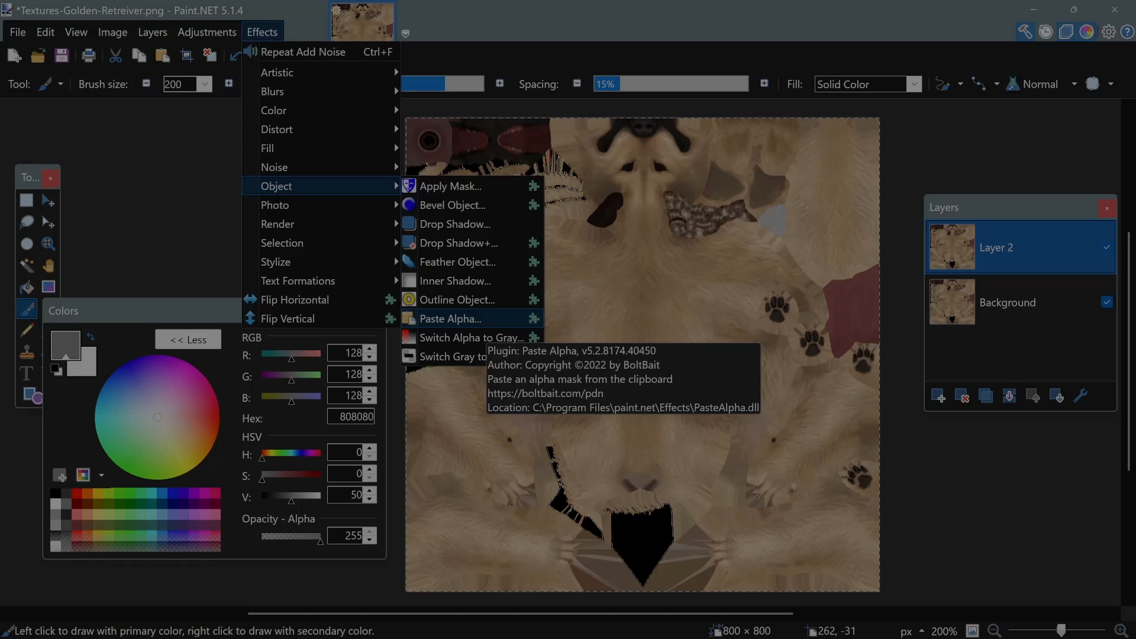
key(Return)
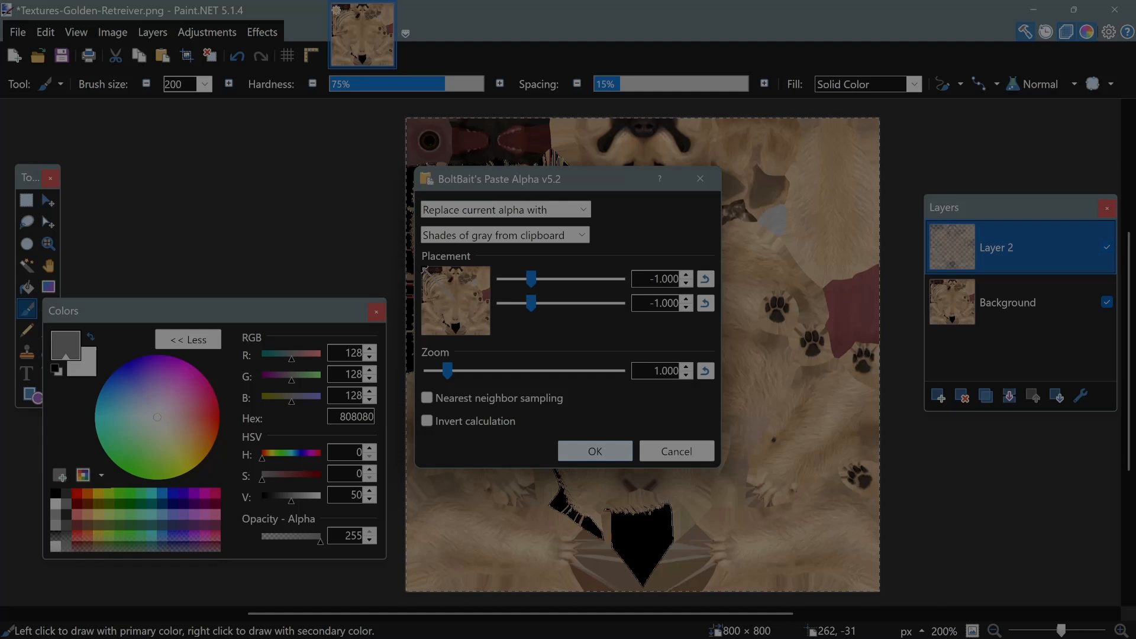
key(Return)
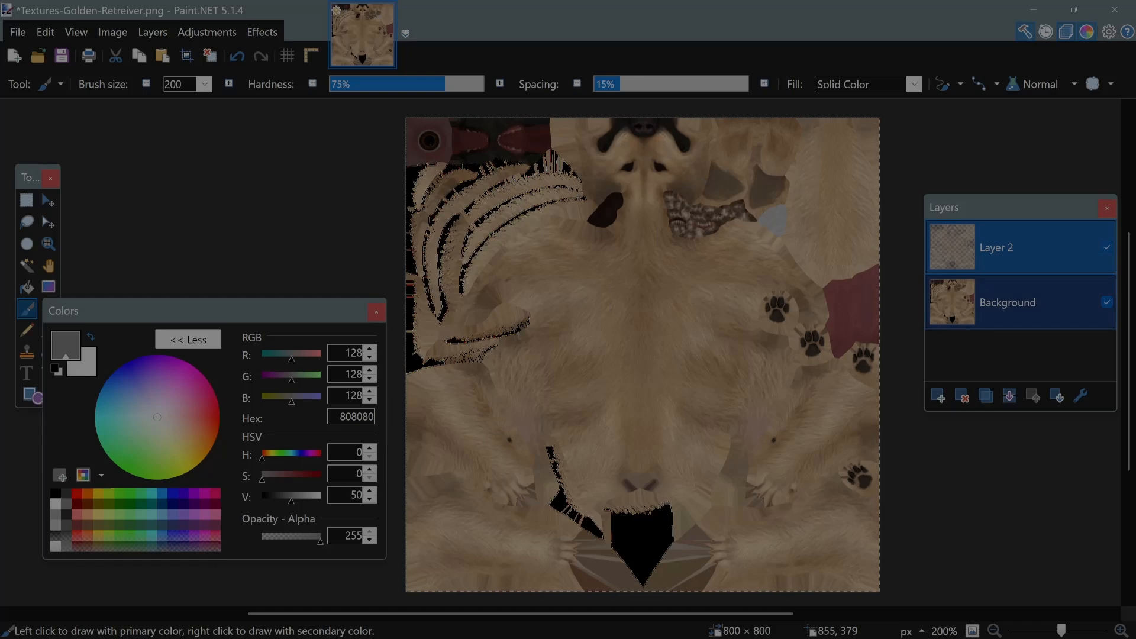
Raise the Background layer's brightness to 100.
click(1018, 303)
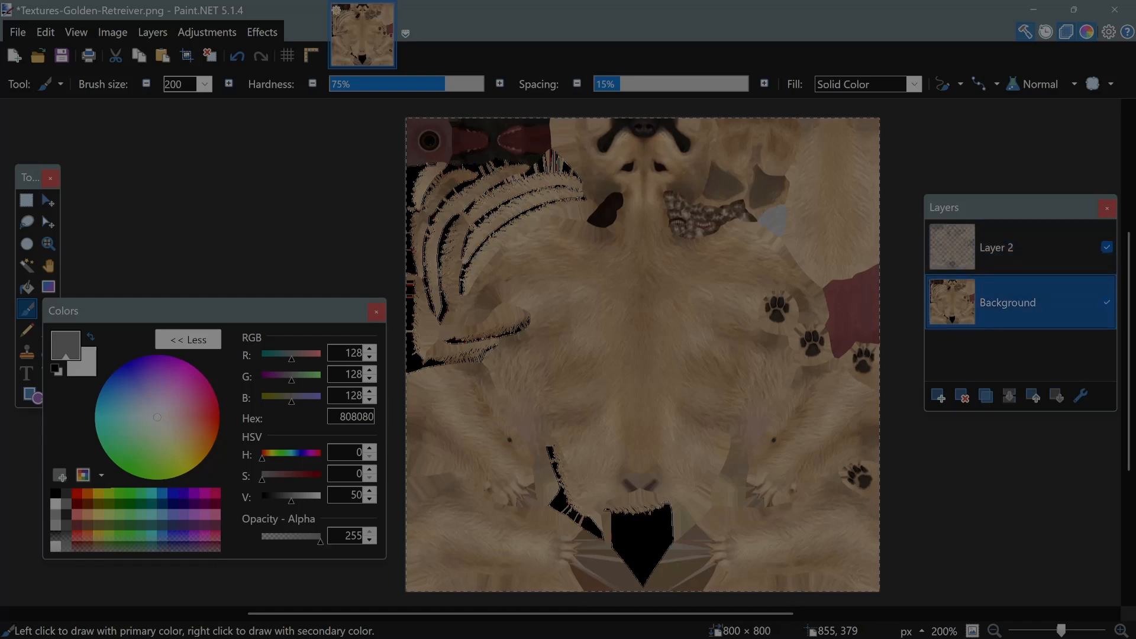
click(206, 32)
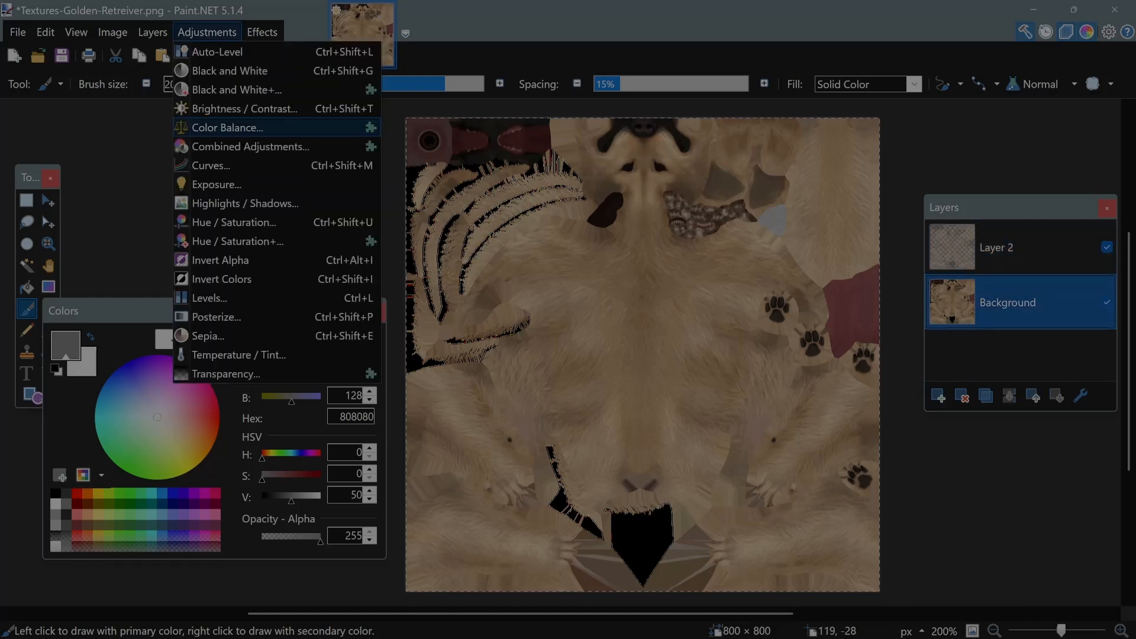
key(Up)
key(Up)
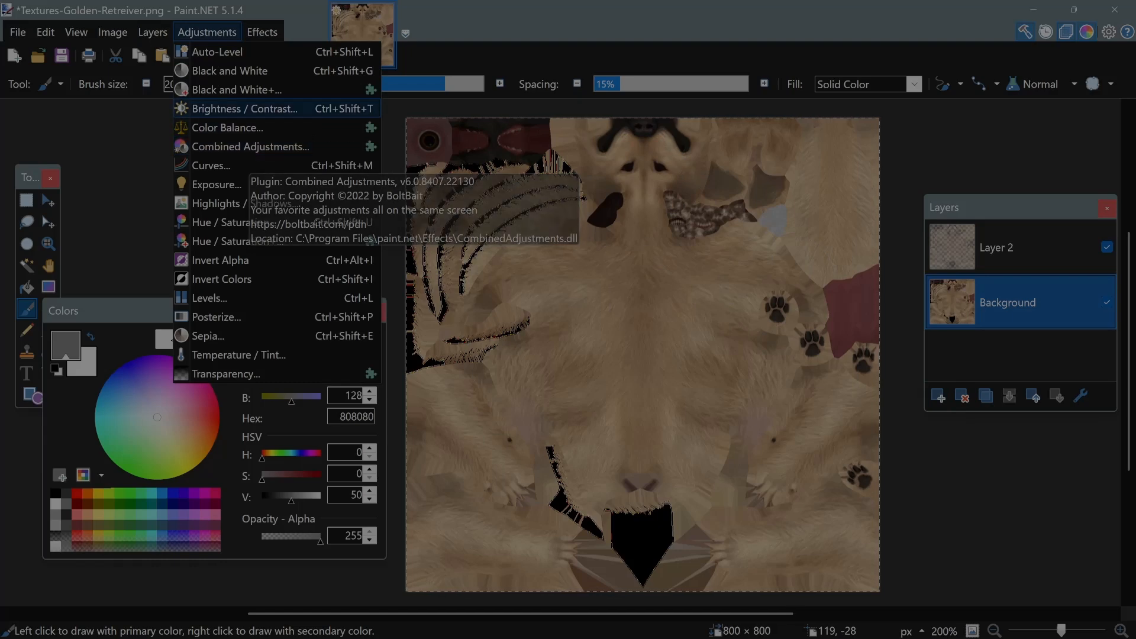
key(Return)
text(100)
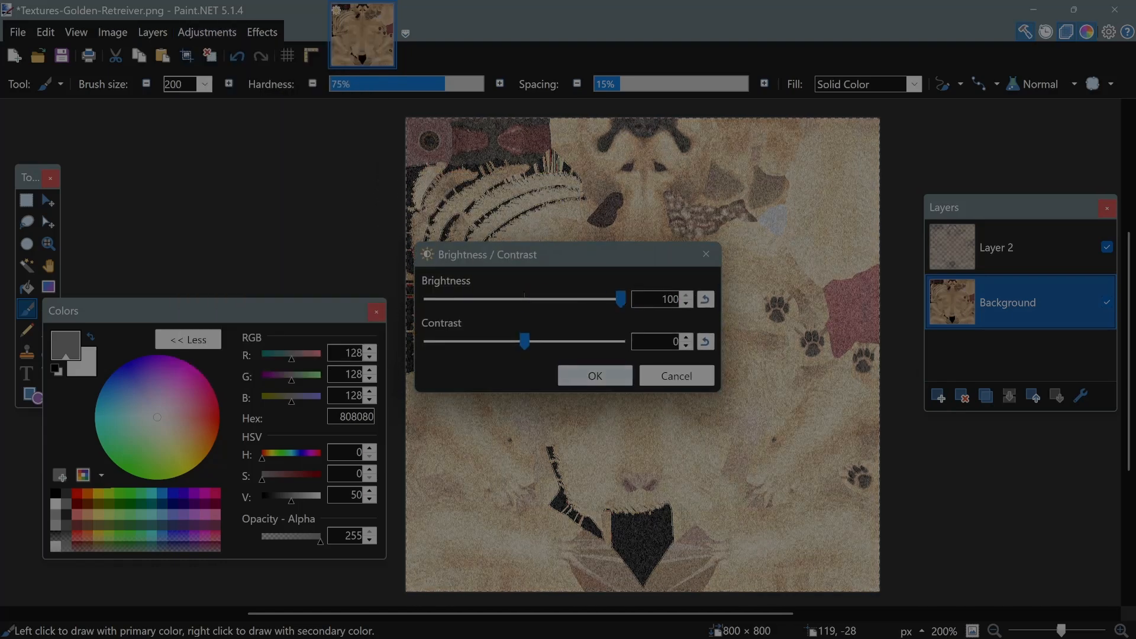
key(Return)
Activate Layer 2 and set up the Eraser with brush size 25, hardness 19% and primary color opacity 122.
click(1006, 249)
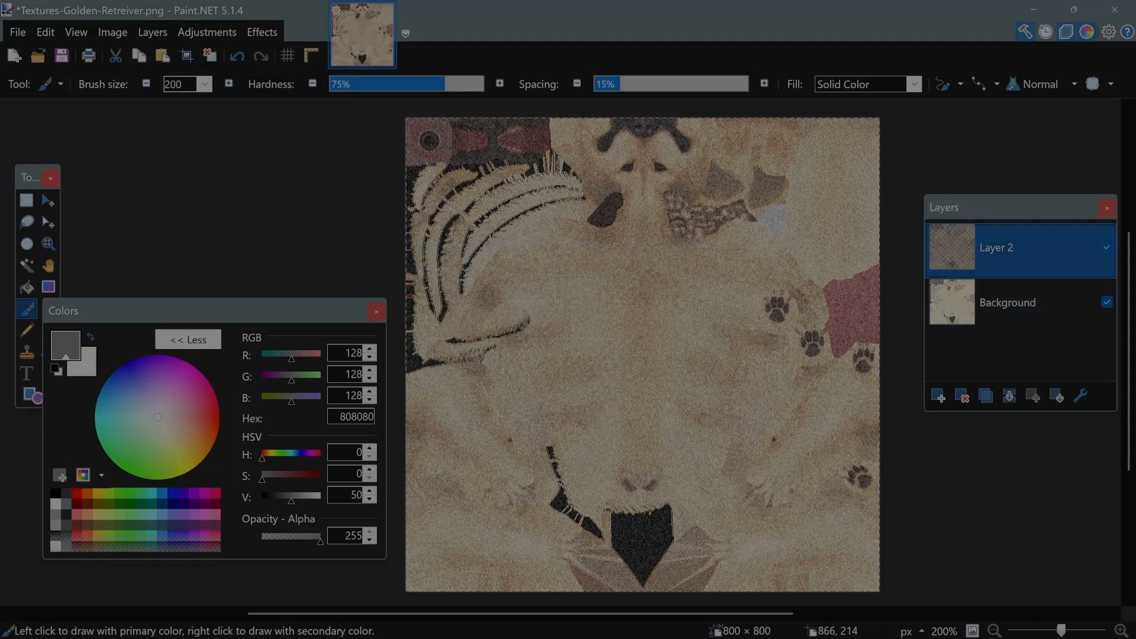
mouse_move(49, 201)
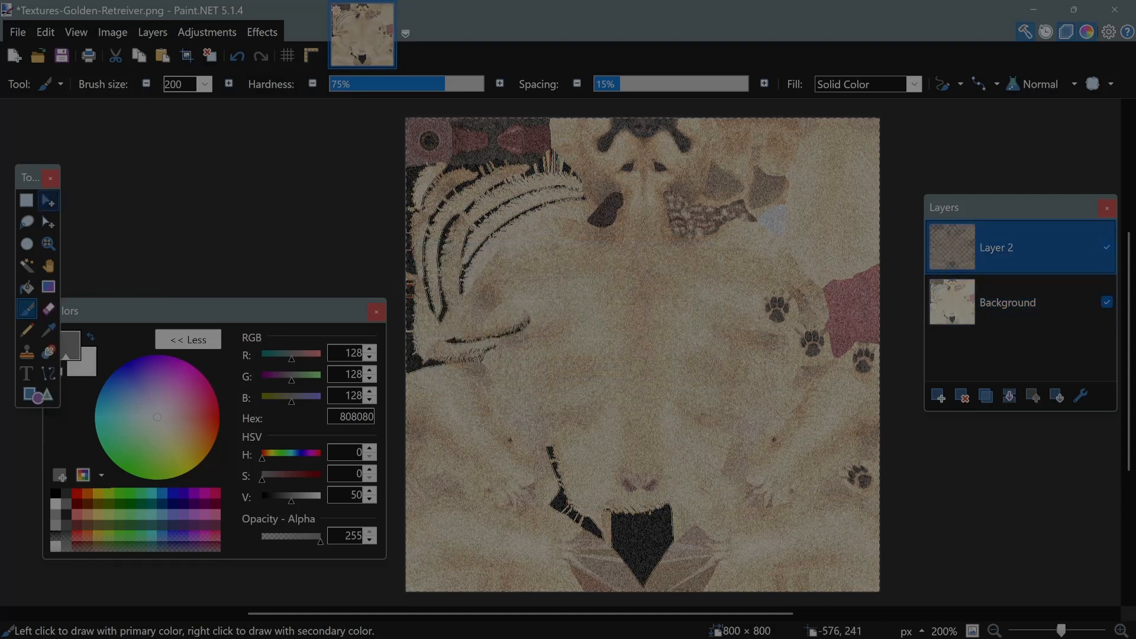
drag(29, 178, 55, 134)
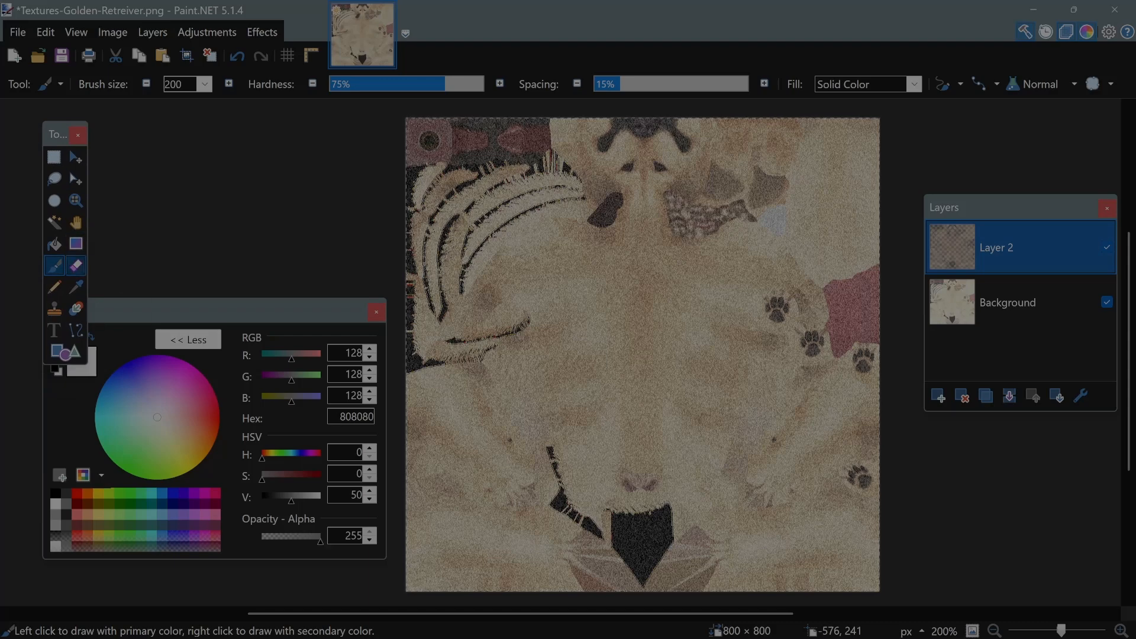
key(e)
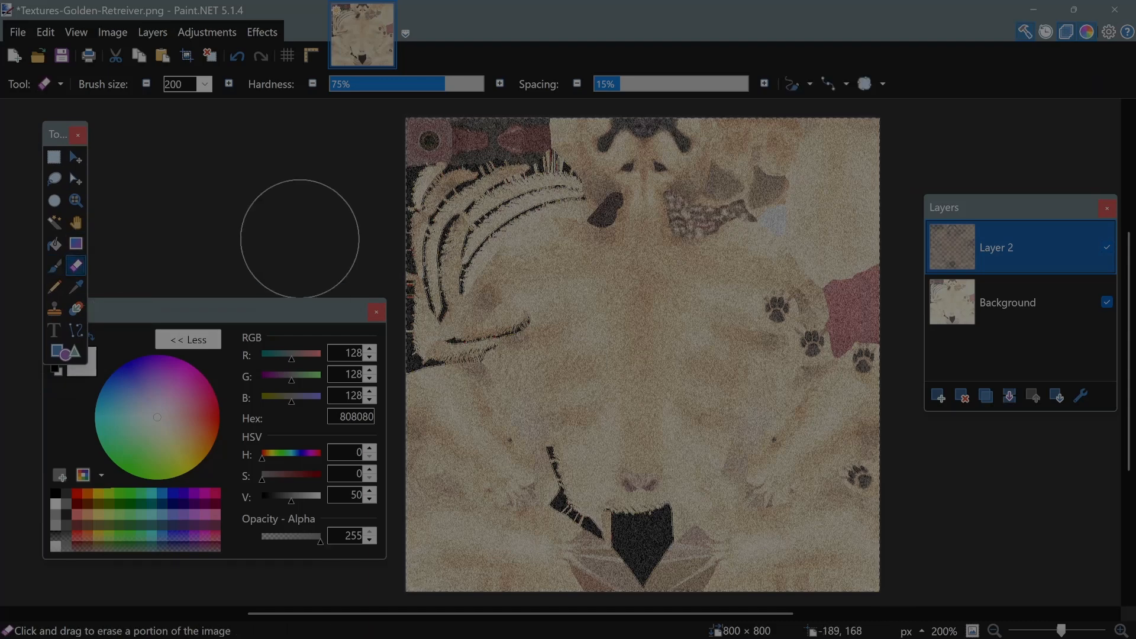
click(175, 84)
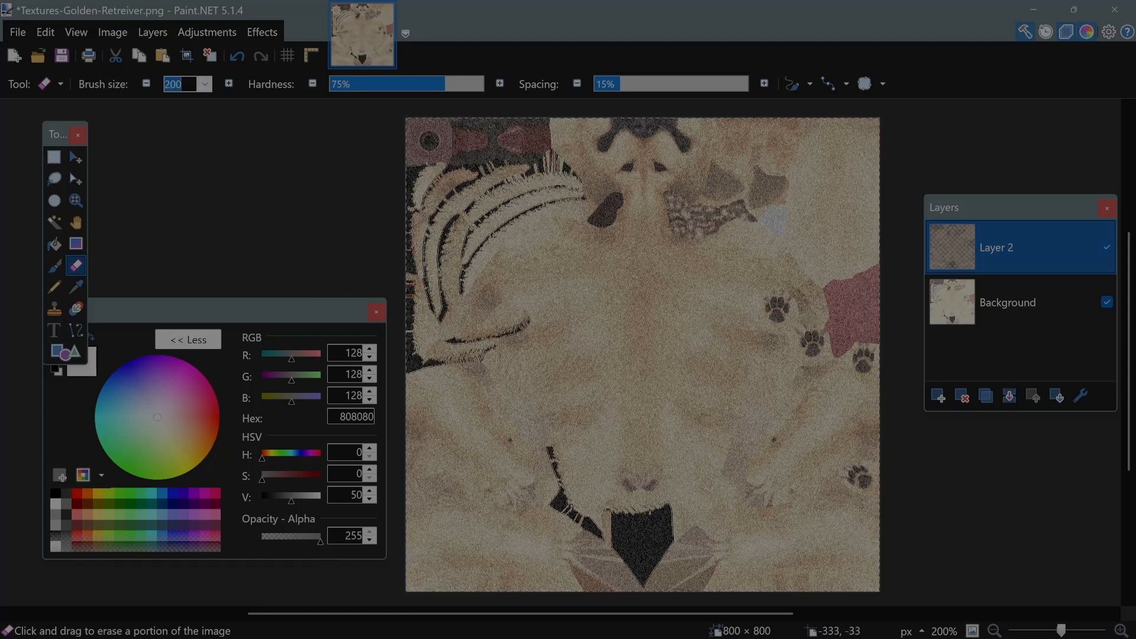
text(25)
drag(444, 84, 359, 84)
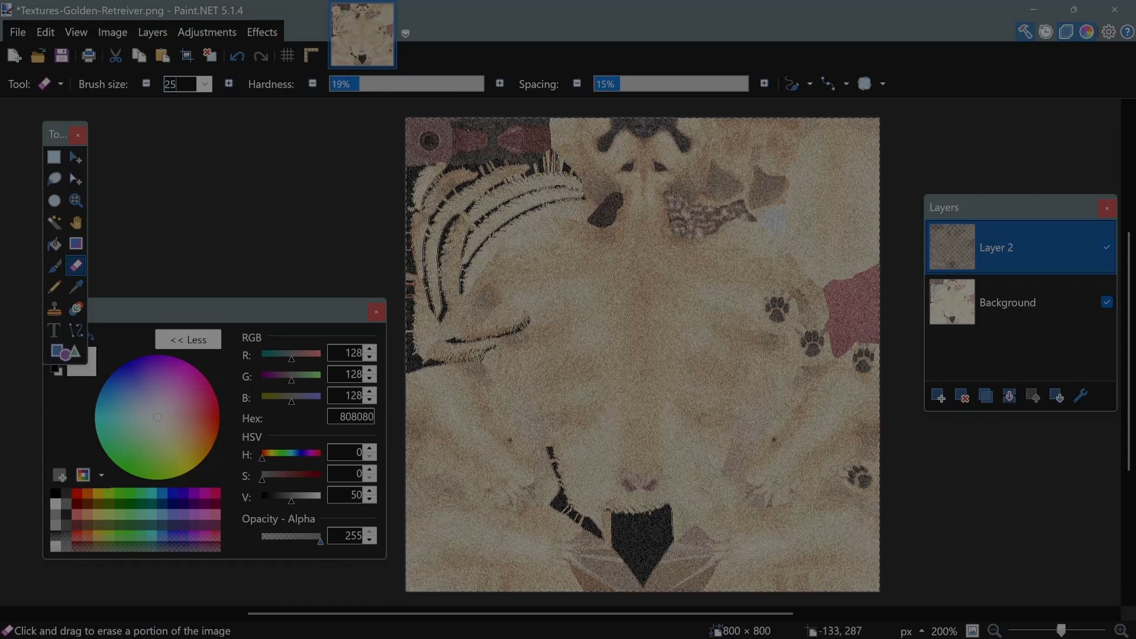
click(293, 537)
drag(293, 537, 290, 537)
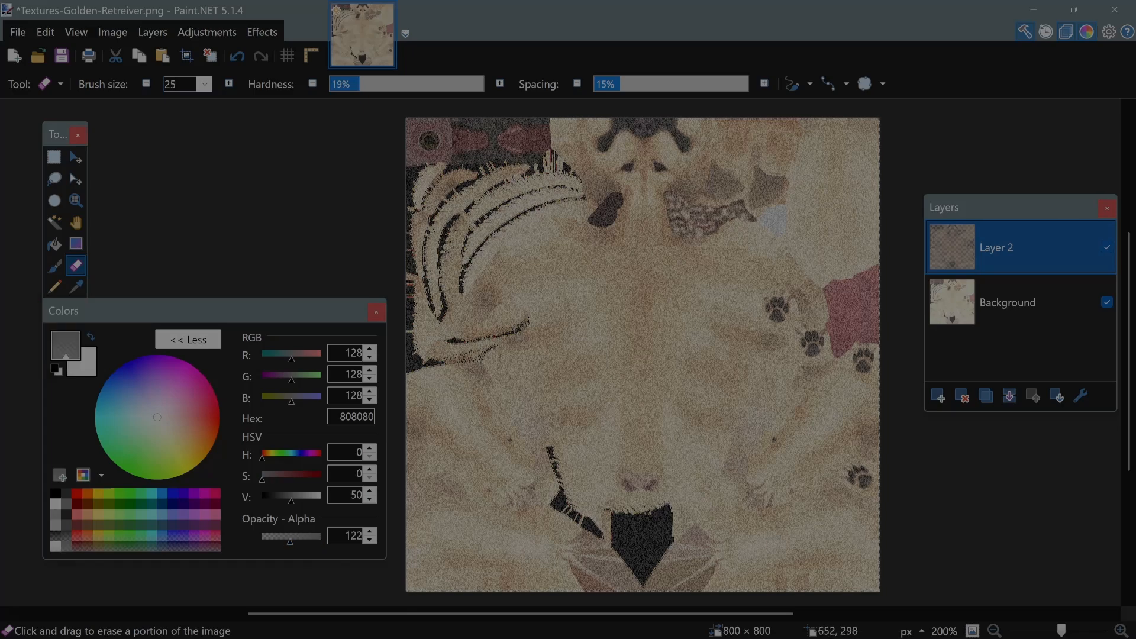
Erase Layer 2's noise over the leftmost of the three clustered paw prints.
scroll(793, 294, up, 6)
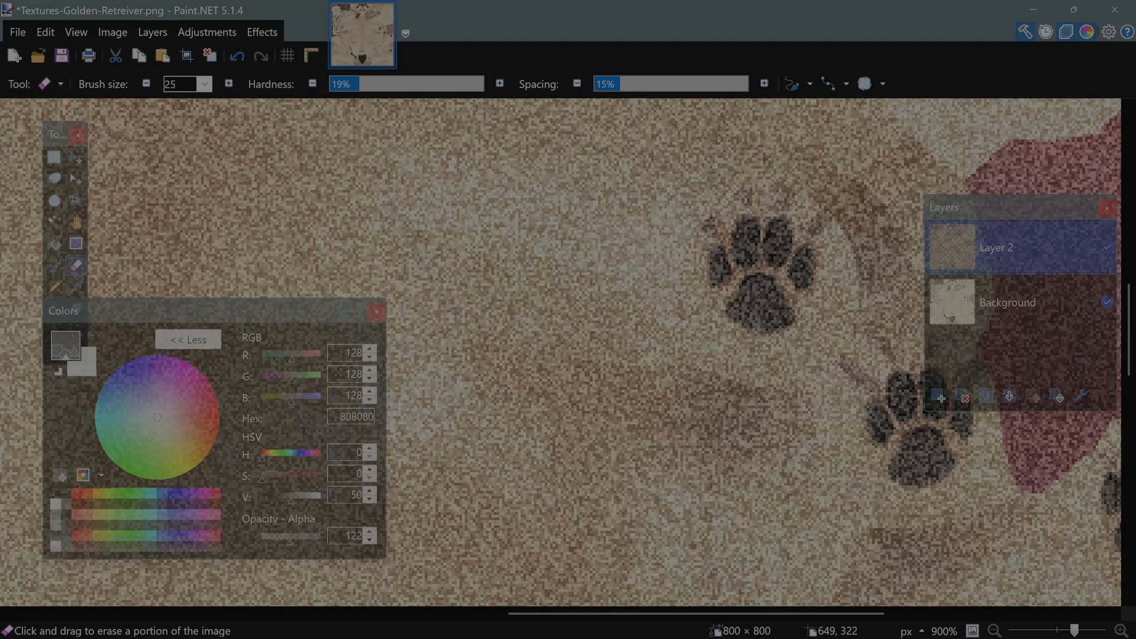
mouse_move(782, 260)
mouse_down()
mouse_move(768, 316)
mouse_move(746, 284)
mouse_move(749, 260)
mouse_move(783, 226)
mouse_move(805, 279)
mouse_up()
mouse_move(815, 229)
mouse_down()
mouse_move(713, 220)
mouse_move(748, 193)
mouse_move(830, 213)
mouse_up()
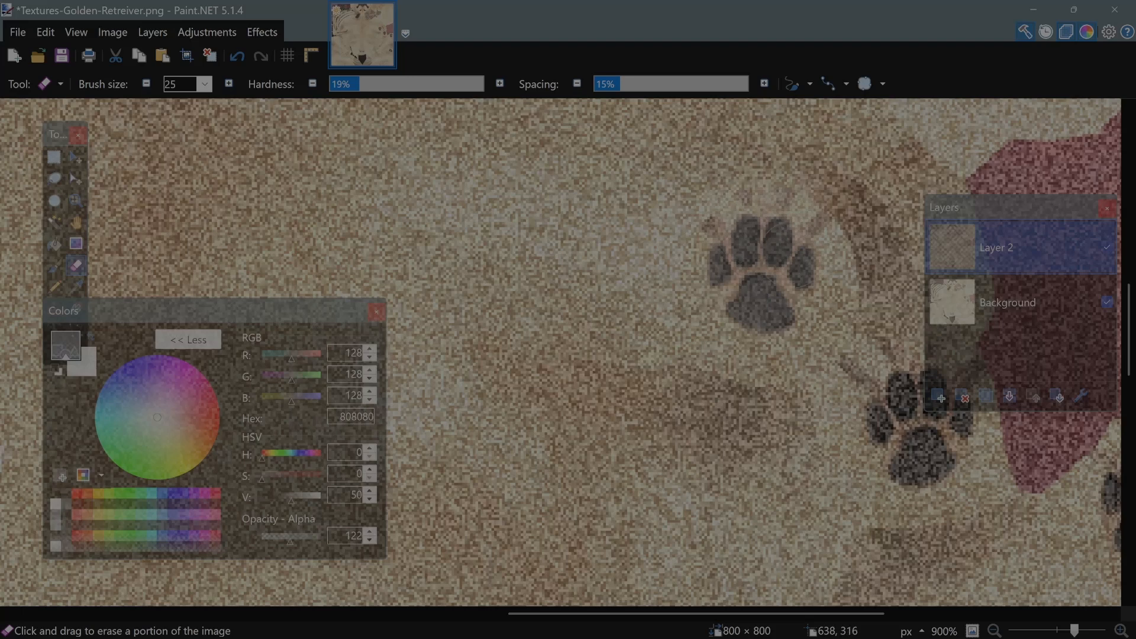
drag(796, 279, 796, 326)
drag(768, 282, 763, 243)
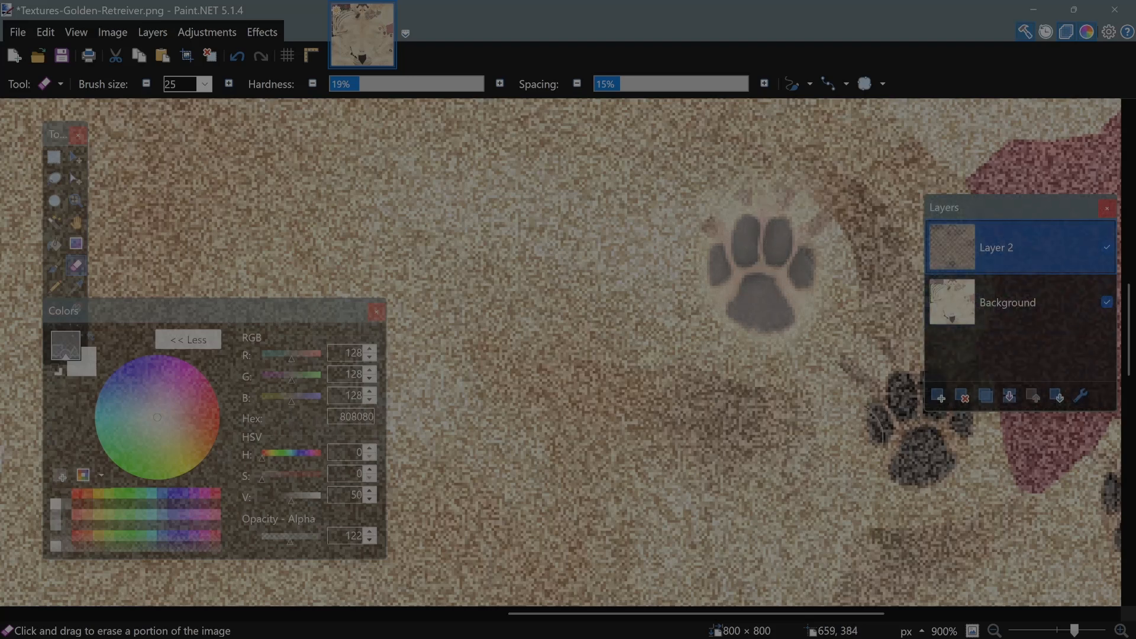
Erase Layer 2's noise over the middle and rightmost paw prints beside the pink patch.
scroll(562, 352, down, 1)
scroll(561, 353, right, 2)
scroll(561, 352, down, 1)
scroll(561, 352, right, 2)
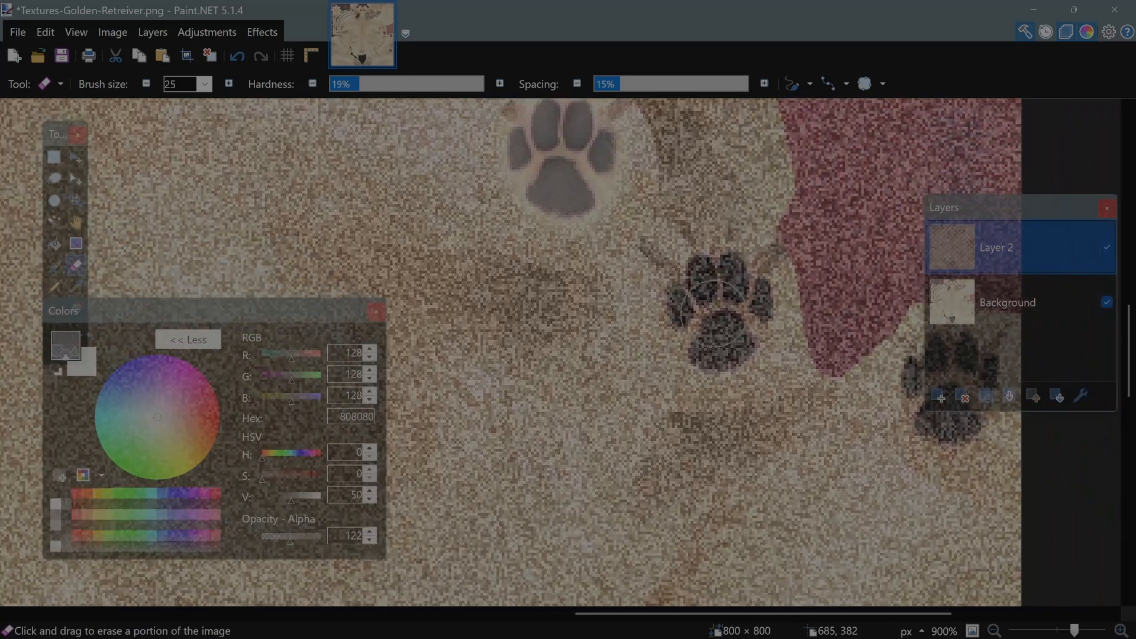
mouse_move(678, 316)
mouse_down()
mouse_move(710, 269)
mouse_move(737, 258)
mouse_move(668, 258)
mouse_up()
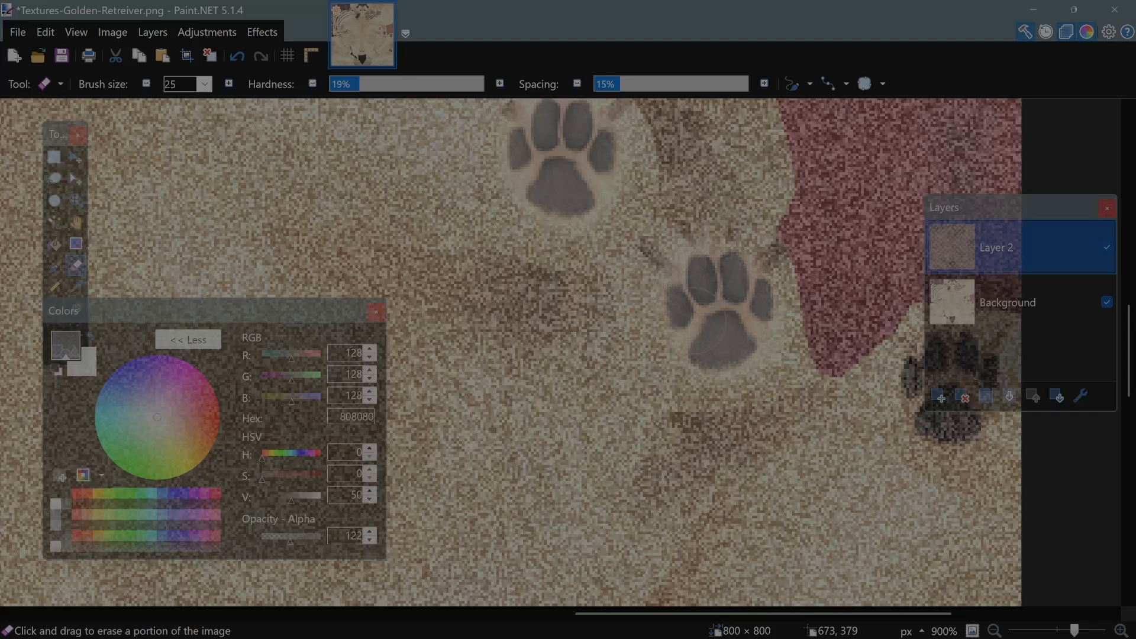
drag(856, 359, 687, 284)
mouse_move(790, 317)
mouse_down()
mouse_move(793, 335)
mouse_move(757, 327)
mouse_move(747, 284)
mouse_move(805, 276)
mouse_move(856, 320)
mouse_move(775, 323)
mouse_move(814, 300)
mouse_up()
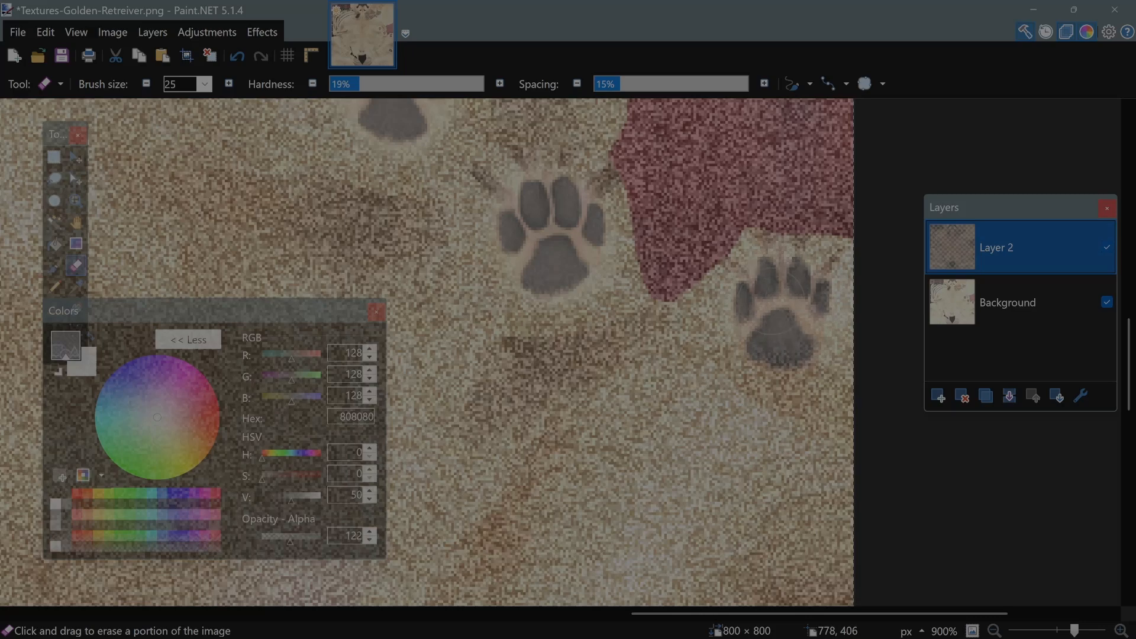
Partially erase the noise over the upper right area of the pink patch above the paw prints.
scroll(780, 350, up, 5)
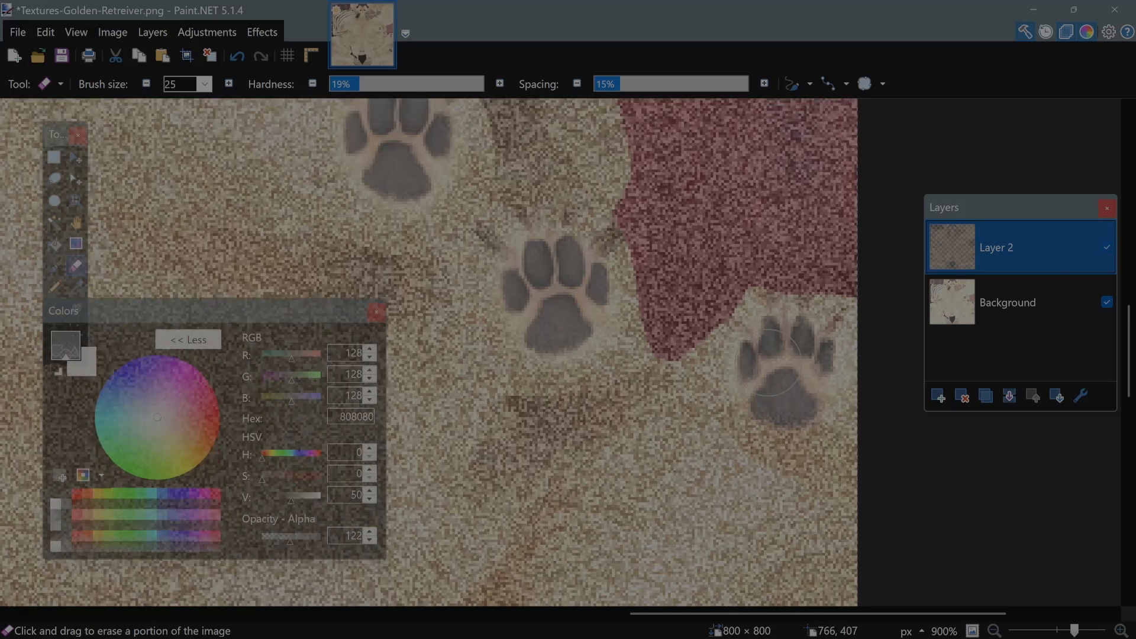
scroll(781, 249, up, 6)
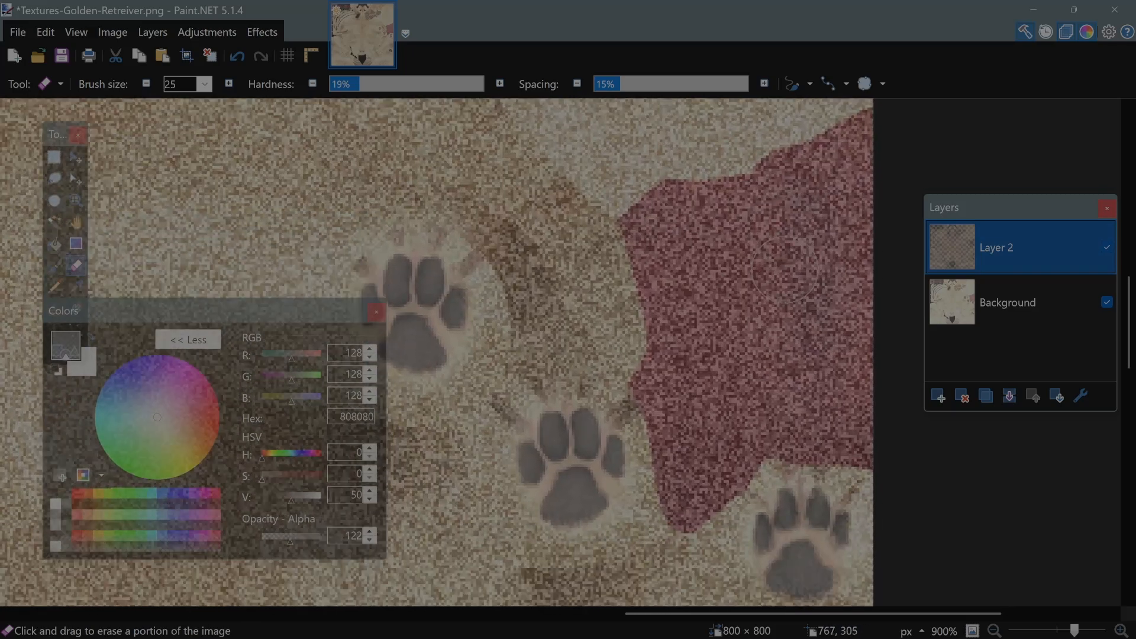
mouse_move(828, 175)
mouse_down()
mouse_move(812, 177)
mouse_move(826, 163)
mouse_move(787, 169)
mouse_move(740, 201)
mouse_up()
mouse_move(817, 219)
mouse_down()
mouse_move(787, 296)
mouse_move(788, 266)
mouse_move(814, 311)
mouse_up()
mouse_move(749, 221)
mouse_down()
mouse_move(755, 273)
mouse_move(731, 266)
mouse_up()
Raise the primary color opacity to 255 and erase the noise from the entire pink patch.
drag(290, 537, 322, 538)
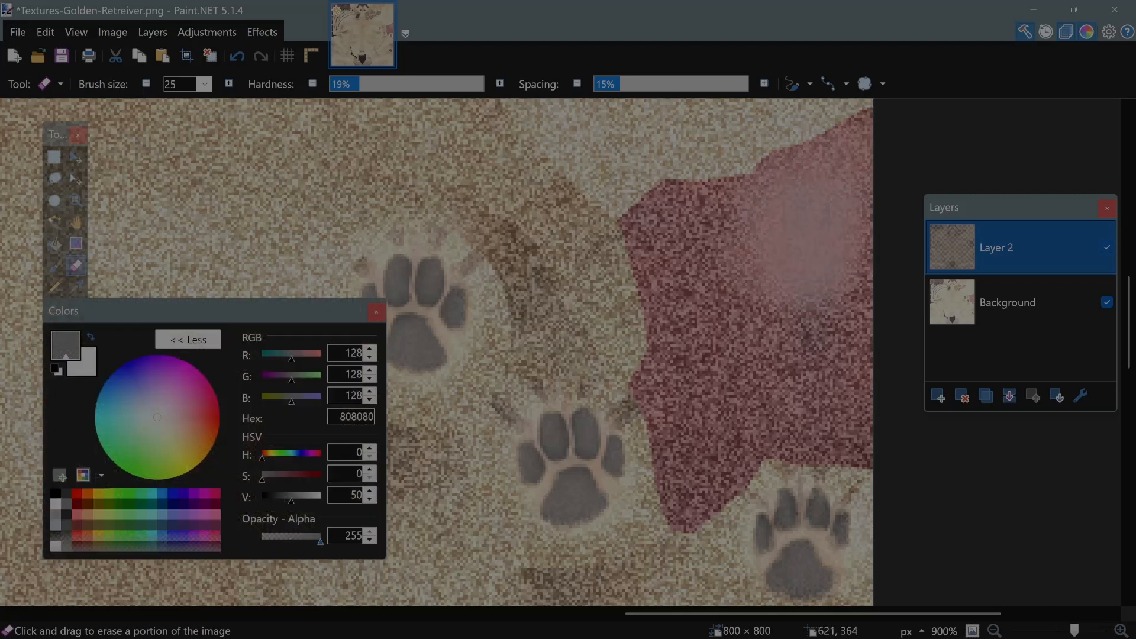
mouse_move(733, 352)
mouse_down()
mouse_move(799, 314)
mouse_move(764, 331)
mouse_move(762, 403)
mouse_up()
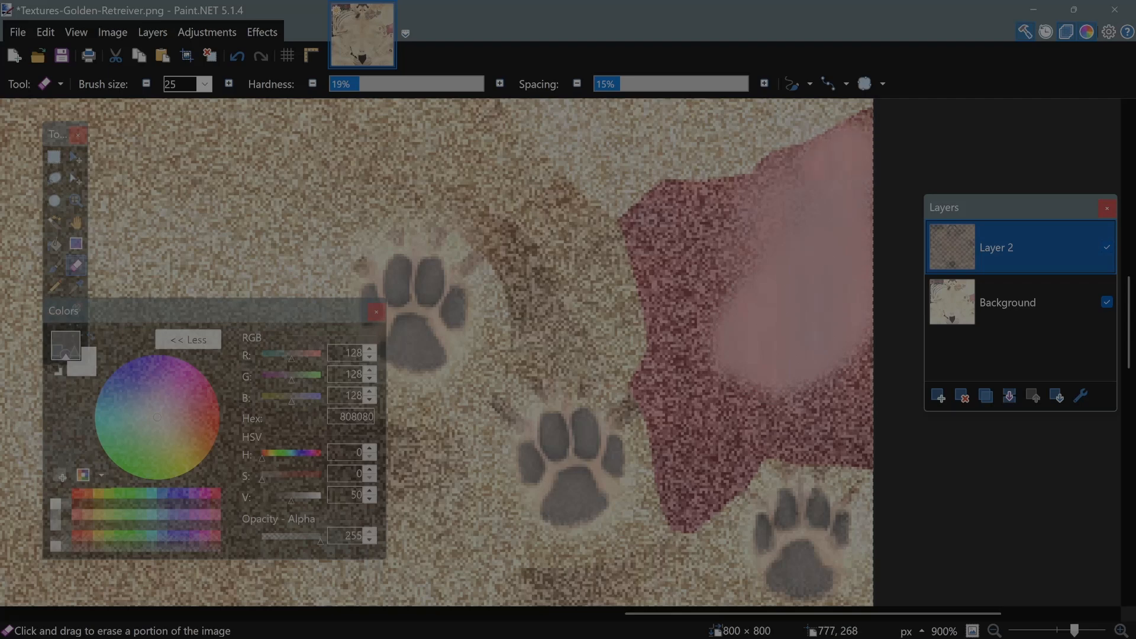
drag(782, 195, 674, 220)
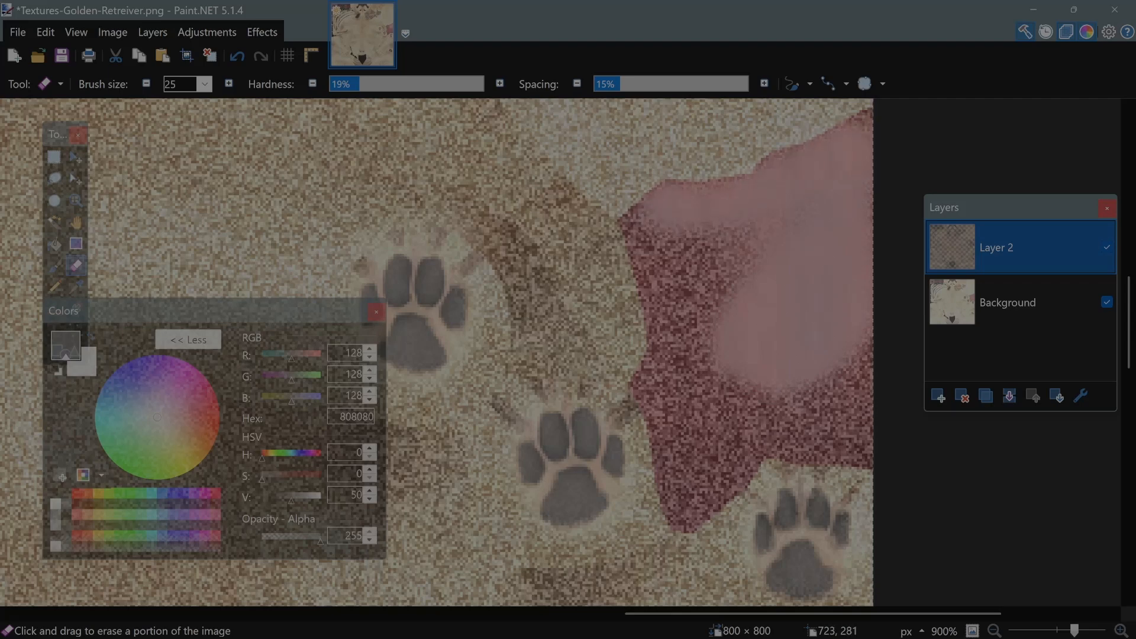
mouse_move(658, 241)
mouse_down()
mouse_move(649, 267)
mouse_move(668, 388)
mouse_move(654, 400)
mouse_move(686, 515)
mouse_move(790, 429)
mouse_move(823, 453)
mouse_up()
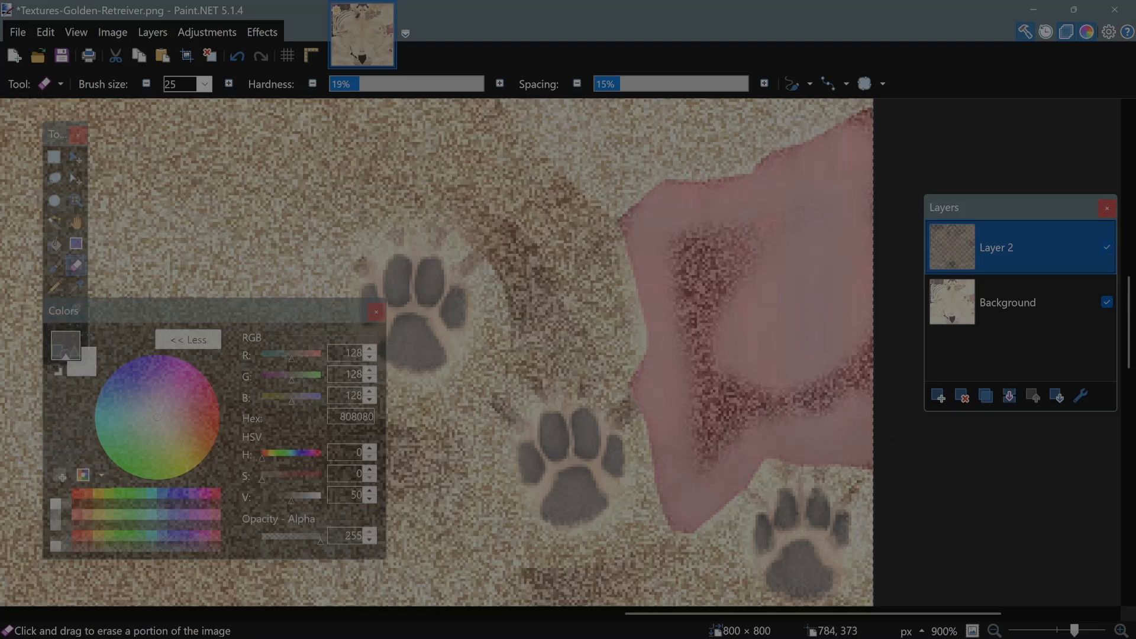
drag(817, 343, 639, 472)
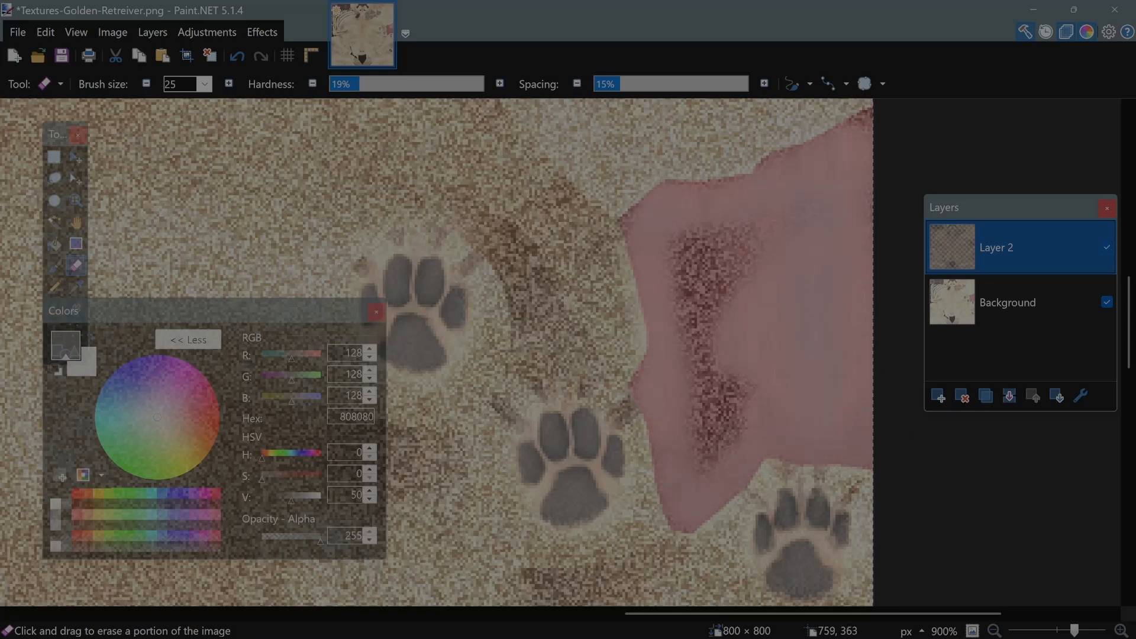
drag(752, 431, 693, 447)
mouse_move(719, 400)
mouse_down()
mouse_move(703, 415)
mouse_move(716, 278)
mouse_move(740, 242)
mouse_move(713, 266)
mouse_move(747, 232)
mouse_up()
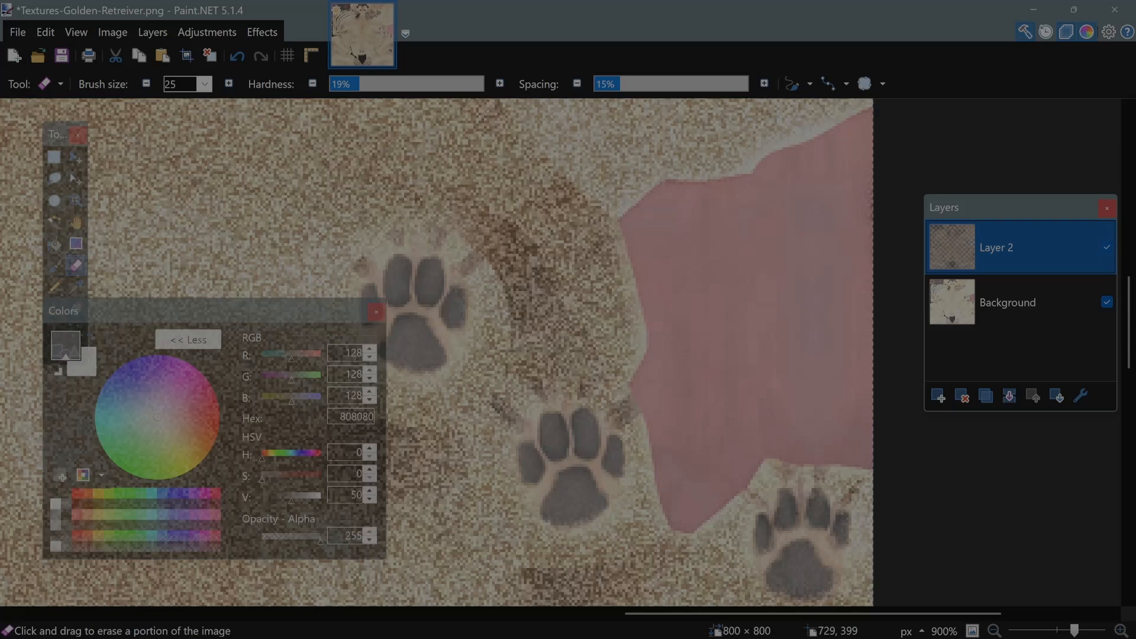
Erase Layer 2's noise over the mottled mouth area with the teeth, including its pointed right end.
scroll(437, 352, down, 6)
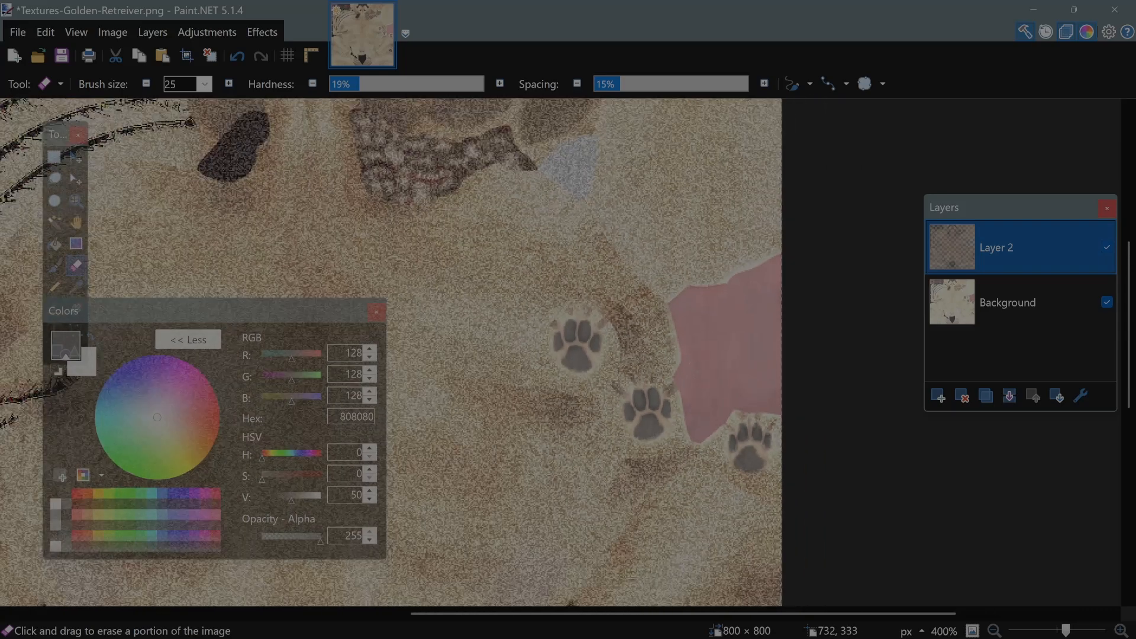
scroll(467, 145, up, 4)
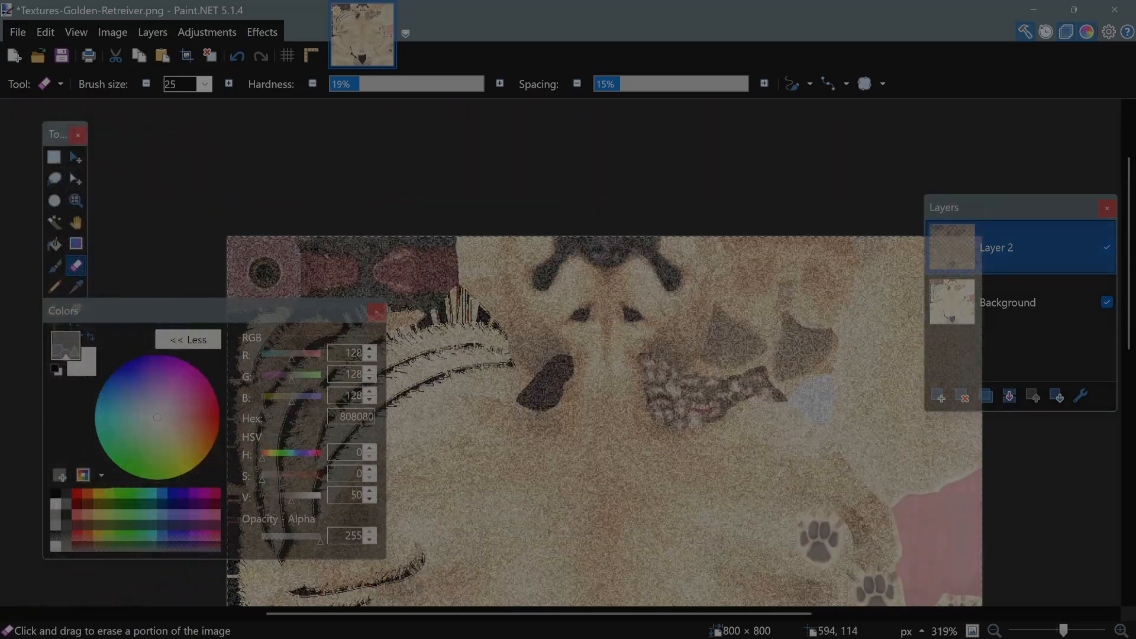
scroll(634, 426, up, 3)
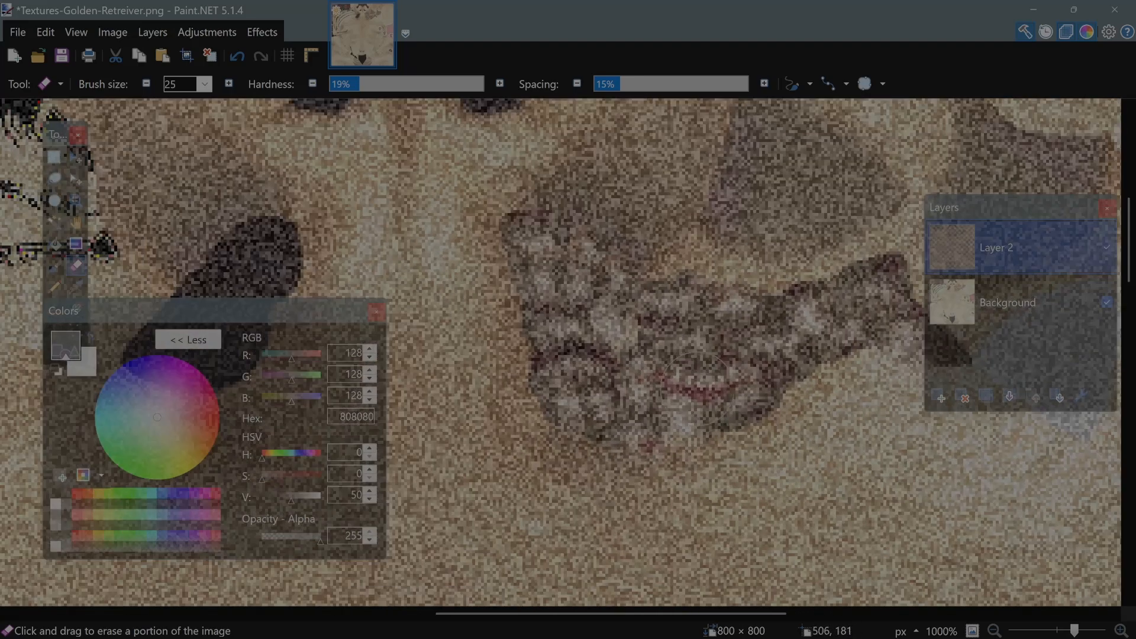
mouse_move(657, 390)
mouse_down()
mouse_move(663, 346)
mouse_move(639, 355)
mouse_move(598, 337)
mouse_move(610, 287)
mouse_move(509, 227)
mouse_move(578, 406)
mouse_move(640, 421)
mouse_up()
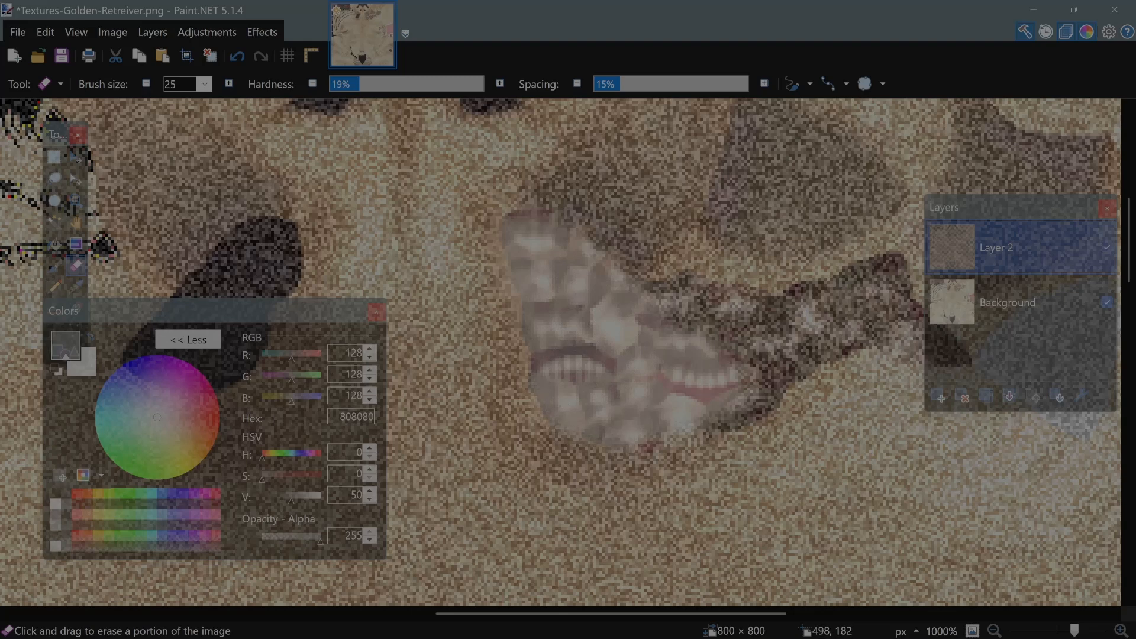
drag(710, 414, 769, 408)
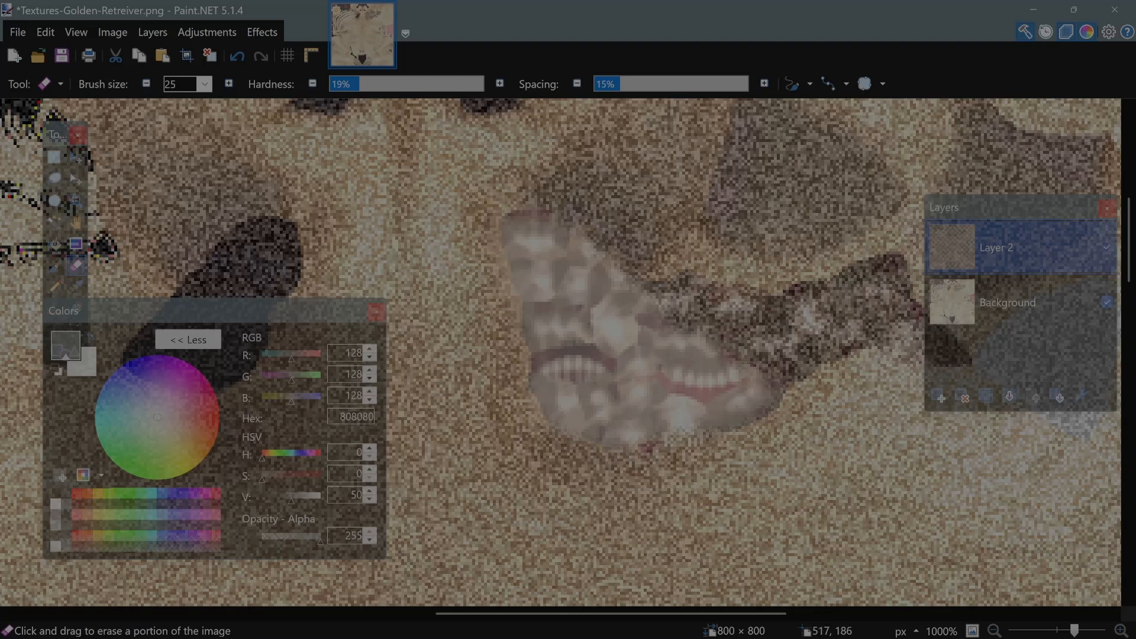
mouse_move(781, 364)
mouse_down()
mouse_move(909, 313)
mouse_move(876, 255)
mouse_move(796, 320)
mouse_move(669, 319)
mouse_move(710, 285)
mouse_move(793, 278)
mouse_up()
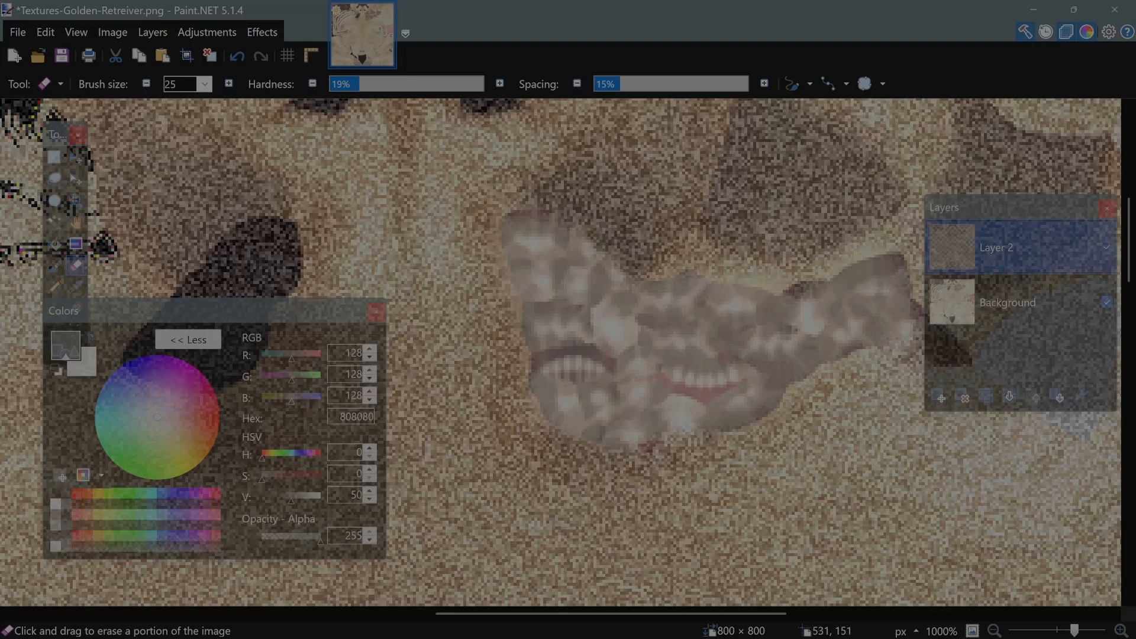
drag(891, 307, 950, 342)
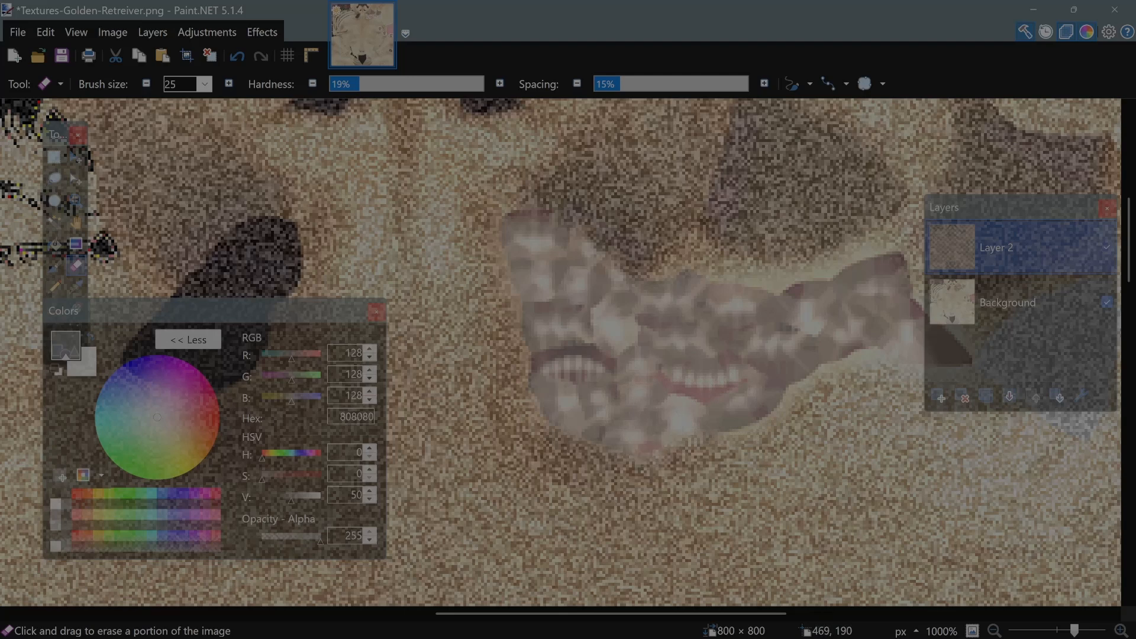
Set the brush size to 15 and erase the noise over the two small dark teardrop shapes below the nose.
scroll(611, 329, down, 5)
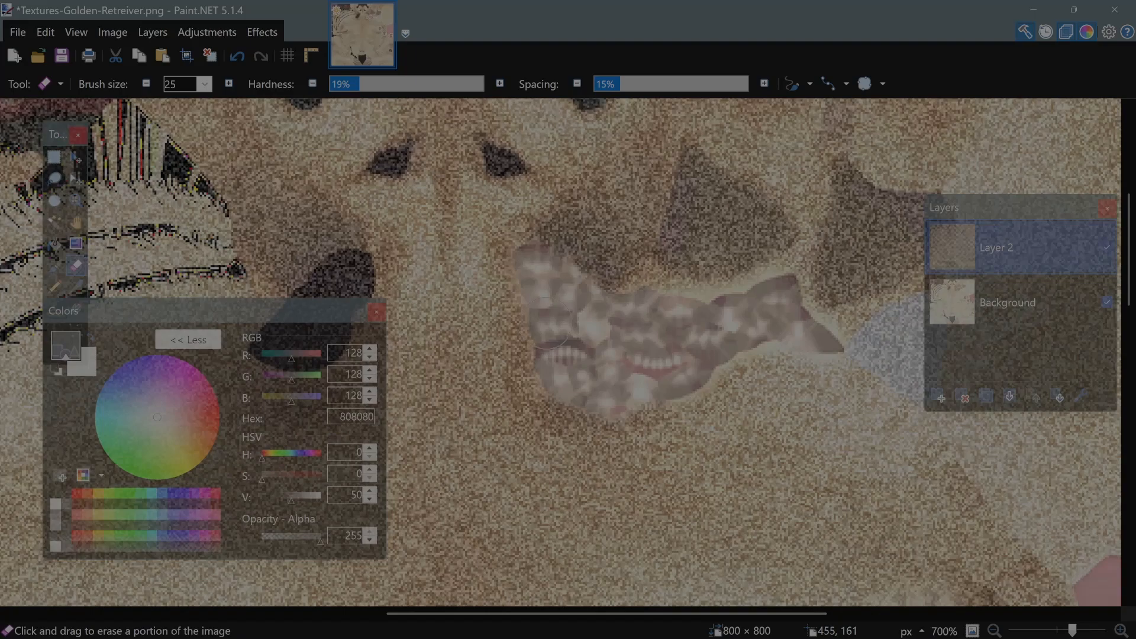
scroll(678, 325, up, 7)
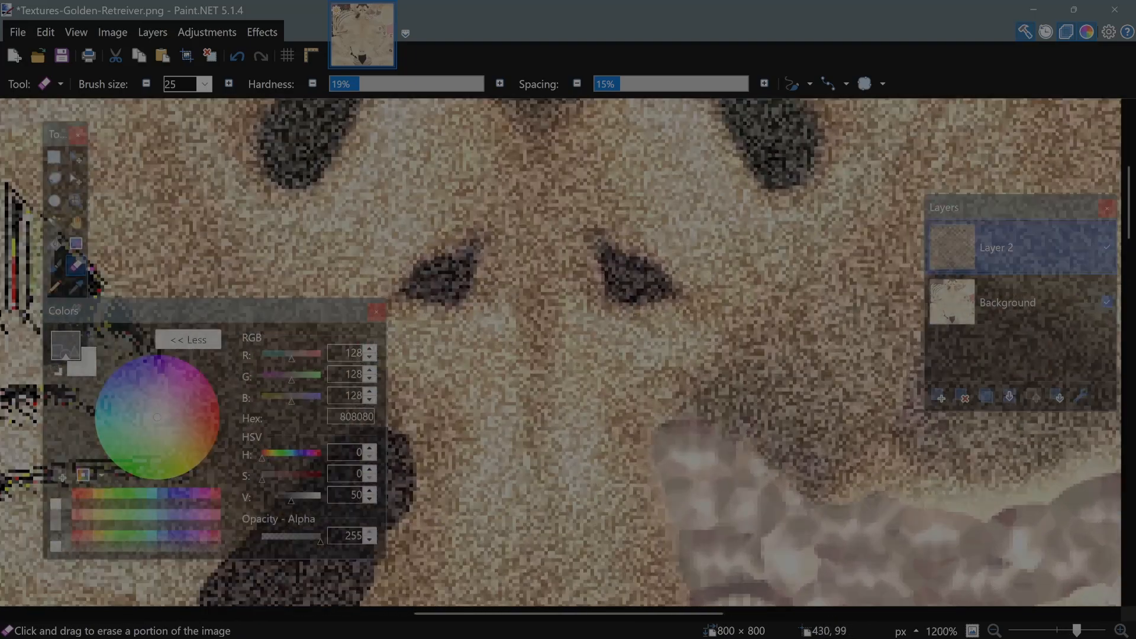
scroll(678, 325, up, 2)
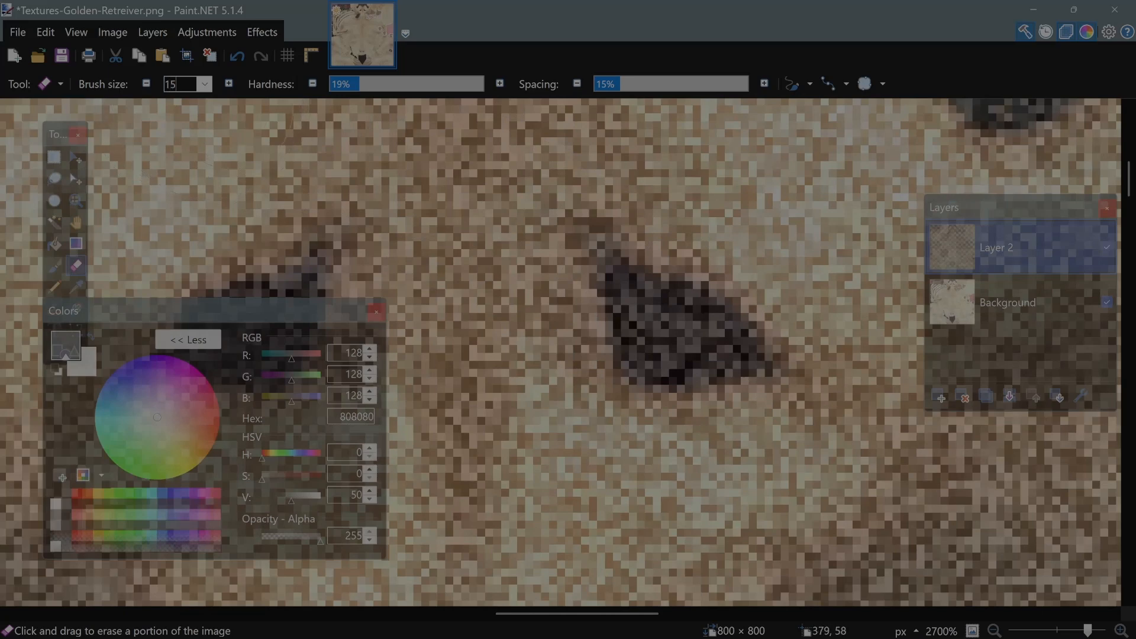
mouse_move(628, 290)
mouse_down()
mouse_move(657, 308)
mouse_move(651, 328)
mouse_move(615, 279)
mouse_move(633, 260)
mouse_move(710, 307)
mouse_move(740, 349)
mouse_move(687, 376)
mouse_move(657, 355)
mouse_up()
drag(648, 313, 959, 296)
mouse_move(643, 246)
mouse_down()
mouse_move(606, 325)
mouse_move(503, 322)
mouse_move(506, 308)
mouse_move(558, 282)
mouse_move(599, 273)
mouse_up()
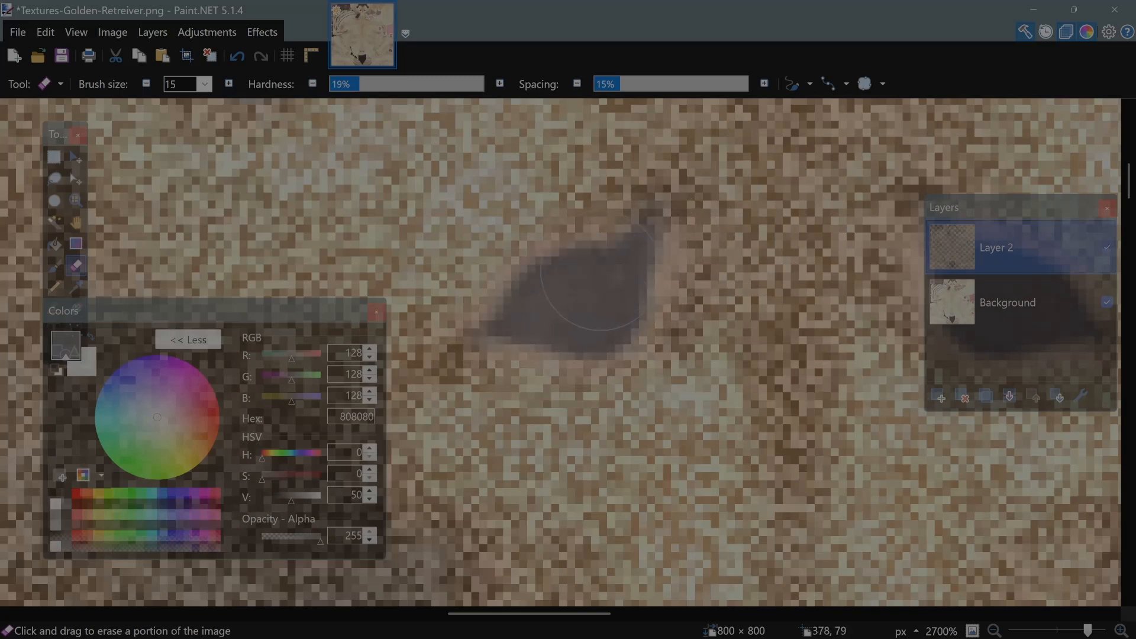
Erase Layer 2's noise over the nose and the dark gray band to its left.
scroll(599, 276, down, 1)
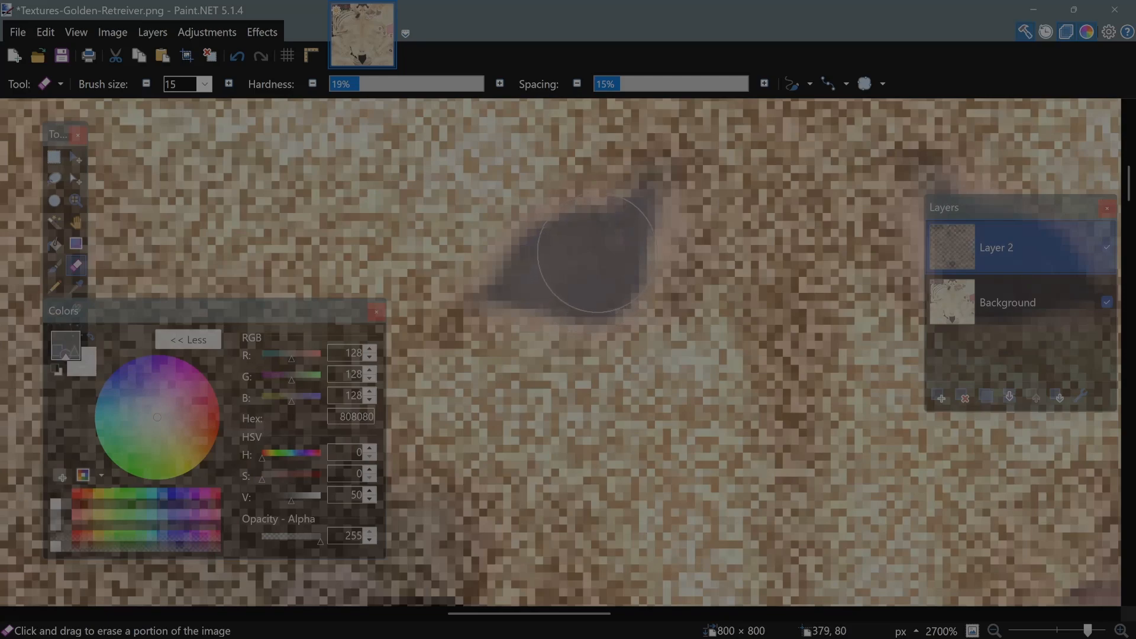
scroll(580, 260, down, 1)
scroll(680, 252, up, 2)
scroll(714, 257, down, 1)
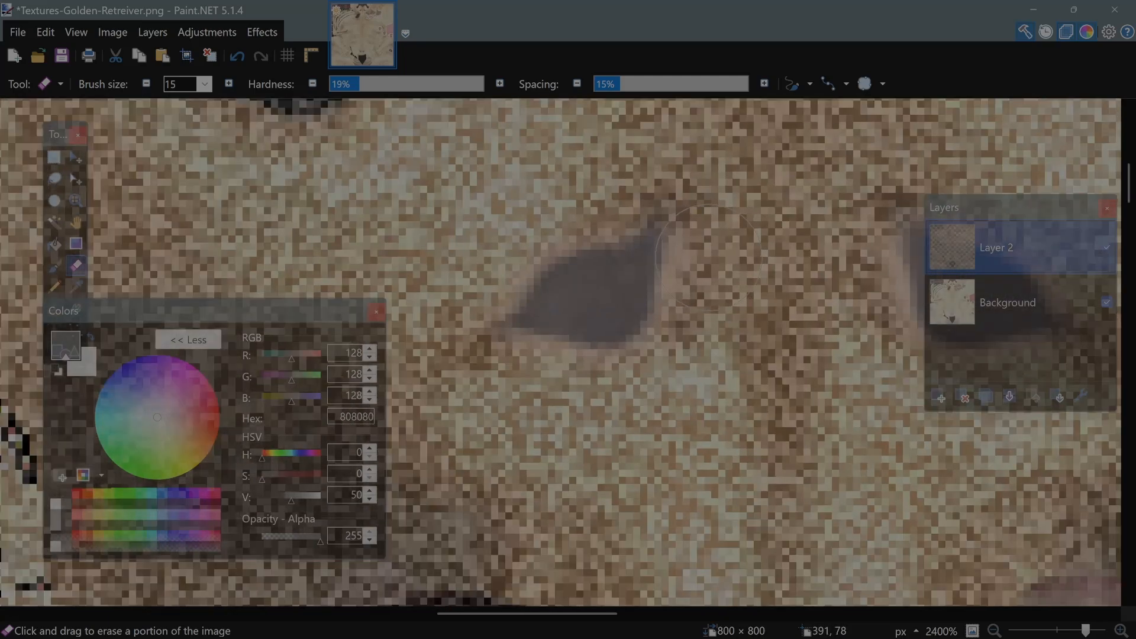
scroll(713, 258, down, 3)
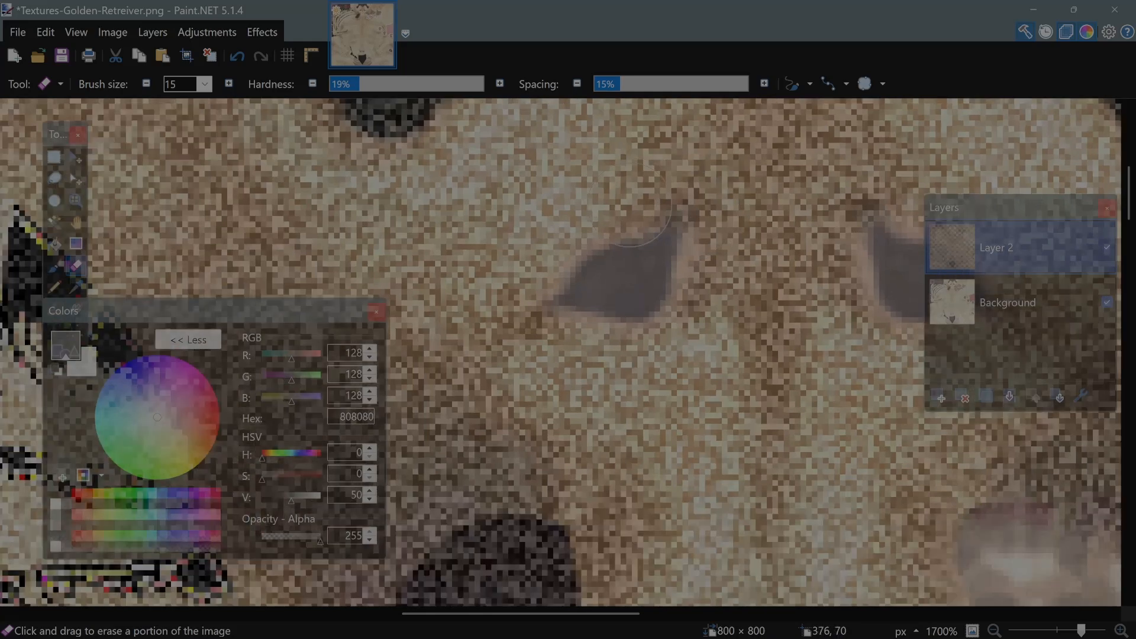
scroll(713, 257, down, 1)
scroll(662, 189, down, 1)
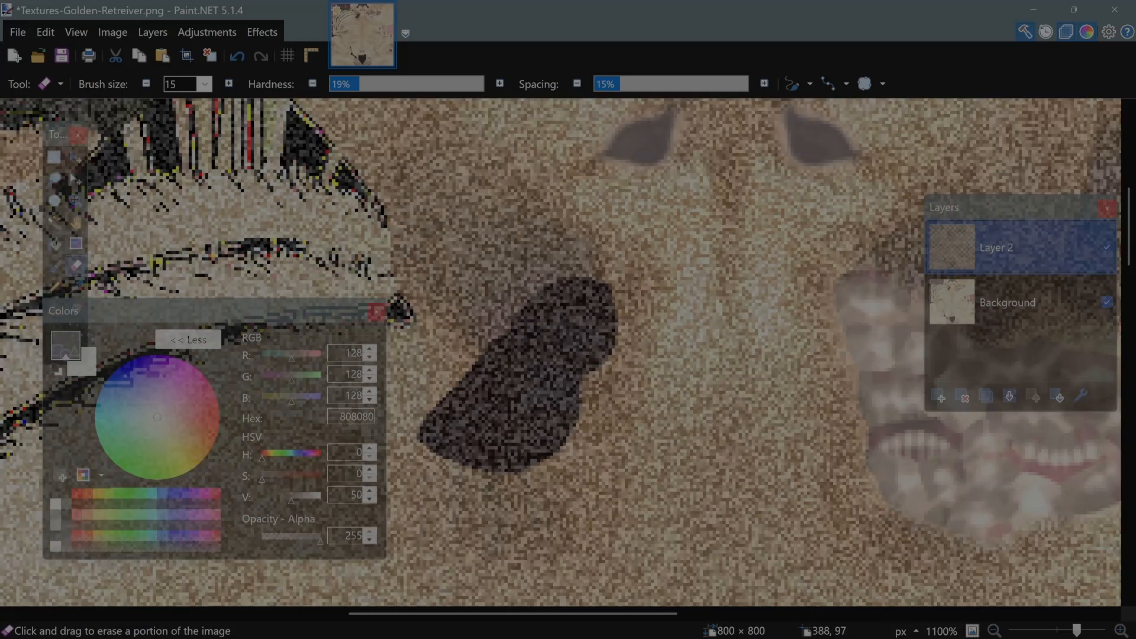
scroll(661, 188, up, 5)
scroll(773, 328, up, 3)
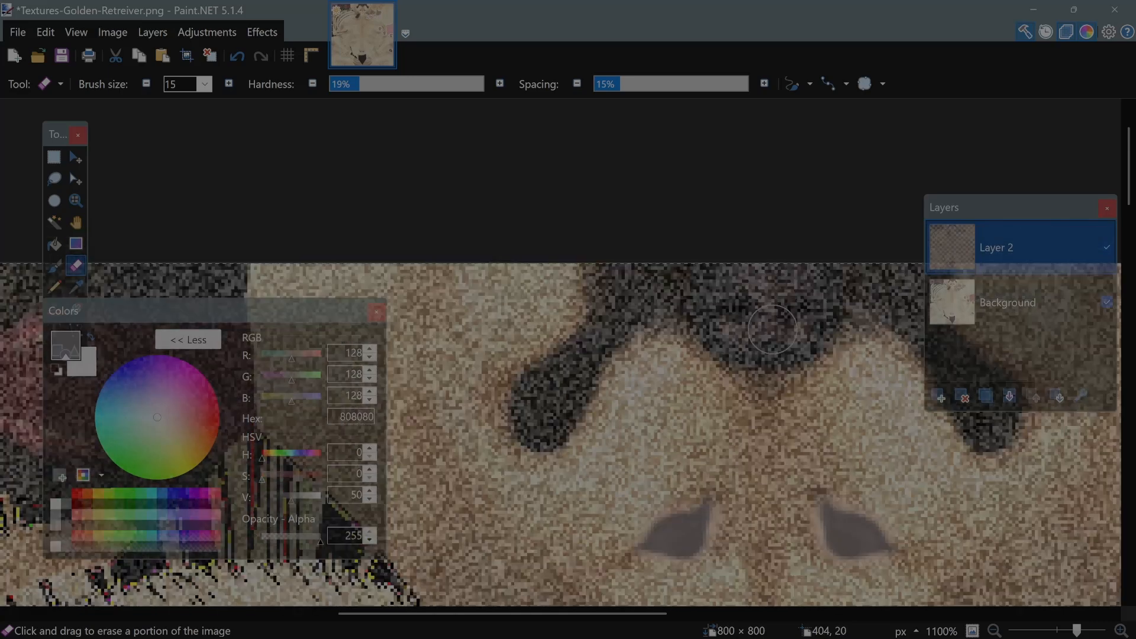
mouse_move(773, 329)
mouse_down()
mouse_move(744, 310)
mouse_move(772, 320)
mouse_move(783, 291)
mouse_move(743, 308)
mouse_move(764, 339)
mouse_move(715, 298)
mouse_move(718, 320)
mouse_move(750, 341)
mouse_move(800, 328)
mouse_move(807, 313)
mouse_move(775, 290)
mouse_move(735, 300)
mouse_move(724, 316)
mouse_move(704, 301)
mouse_move(716, 283)
mouse_move(750, 274)
mouse_move(811, 306)
mouse_move(812, 327)
mouse_move(759, 351)
mouse_move(712, 310)
mouse_move(664, 291)
mouse_move(589, 348)
mouse_move(540, 408)
mouse_move(547, 426)
mouse_move(577, 375)
mouse_move(548, 429)
mouse_move(528, 410)
mouse_move(538, 384)
mouse_move(590, 338)
mouse_move(599, 289)
mouse_move(613, 279)
mouse_move(740, 269)
mouse_move(836, 298)
mouse_up()
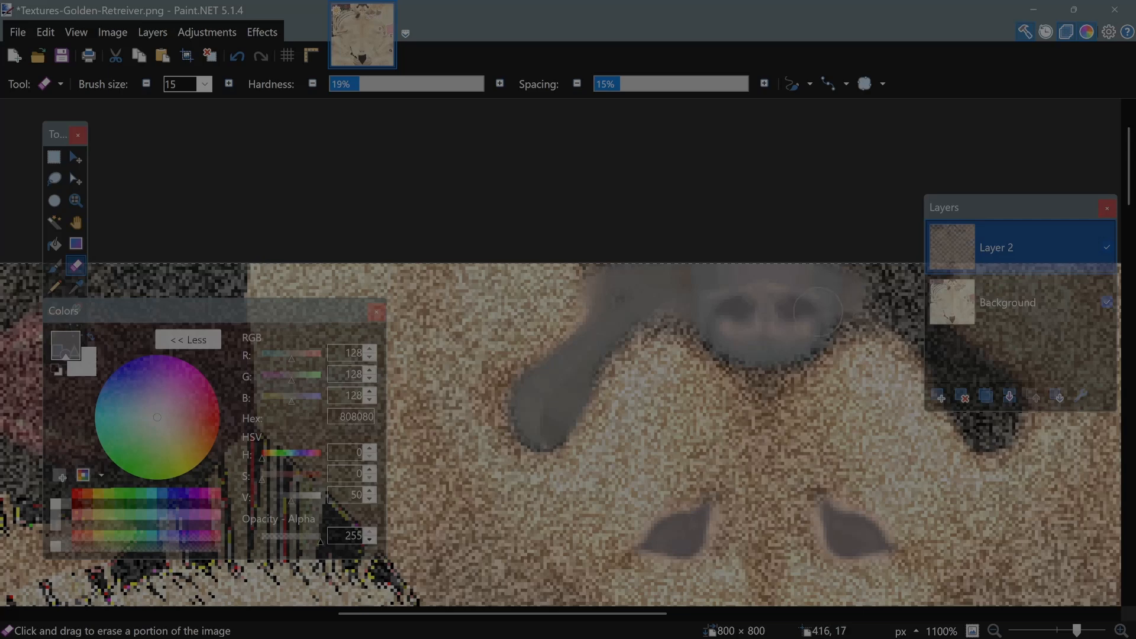
mouse_move(802, 341)
mouse_down()
mouse_move(752, 373)
mouse_move(719, 358)
mouse_move(701, 329)
mouse_up()
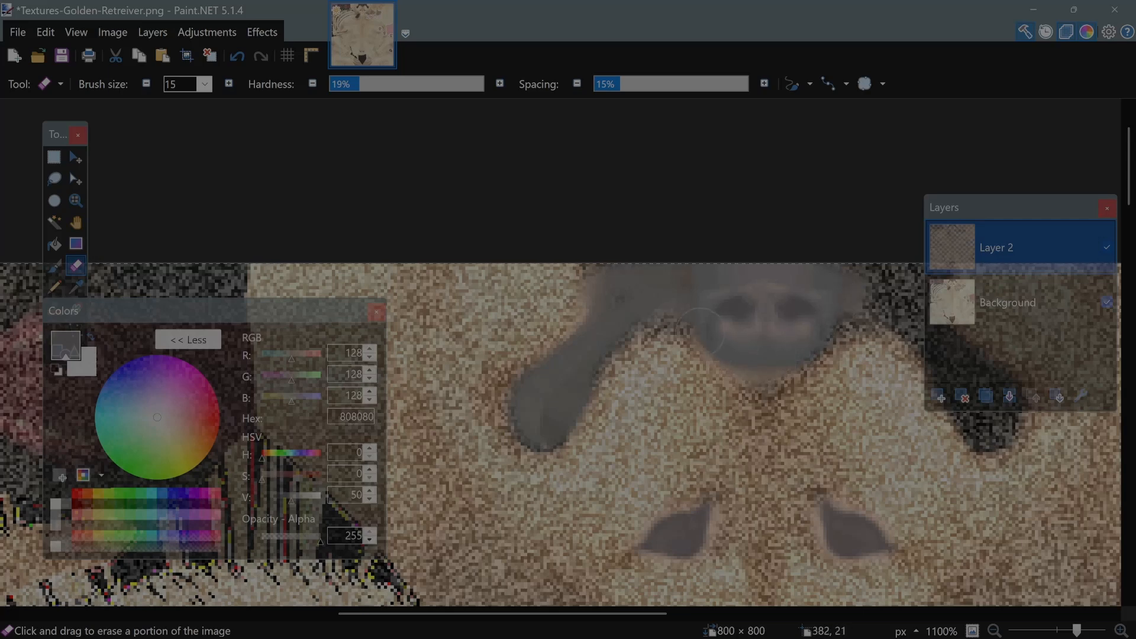
drag(796, 346, 836, 306)
Erase Layer 2's noise over the dark gray band to the right of the nose.
scroll(845, 288, right, 5)
scroll(845, 288, up, 1)
mouse_move(711, 309)
mouse_down()
mouse_move(740, 317)
mouse_move(738, 331)
mouse_move(668, 342)
mouse_move(711, 358)
mouse_move(758, 450)
mouse_move(781, 466)
mouse_move(801, 438)
mouse_move(794, 423)
mouse_move(722, 357)
mouse_up()
drag(799, 413, 781, 445)
Erase Layer 2's noise over the round eyeball and its surrounding pink rim in the texture's upper left corner.
scroll(776, 435, down, 5)
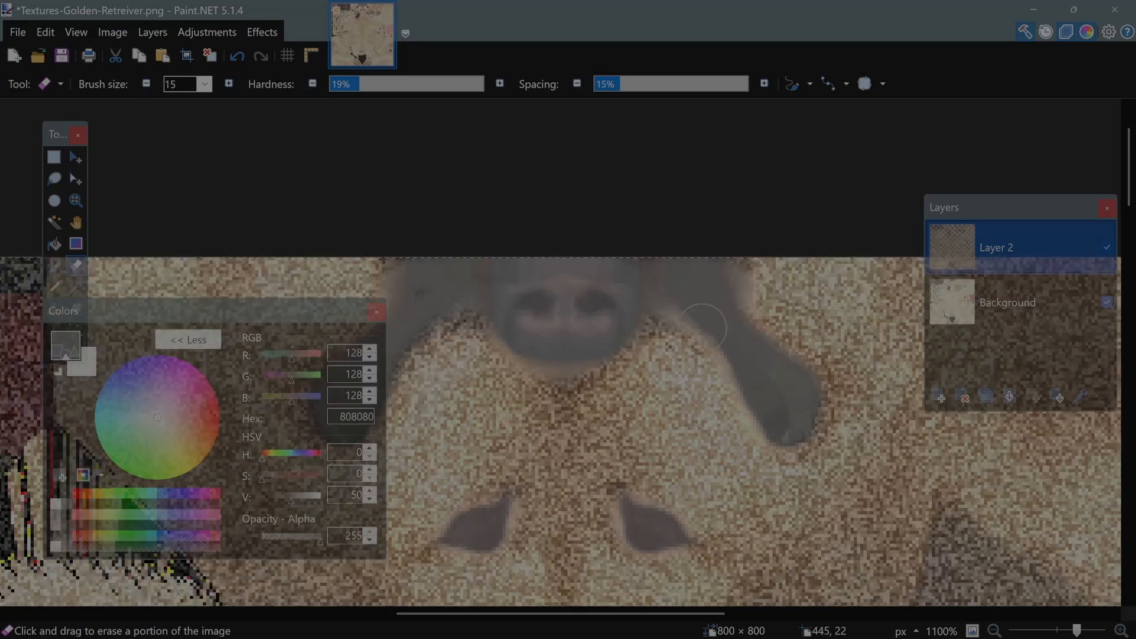
scroll(605, 379, left, 5)
scroll(599, 379, left, 10)
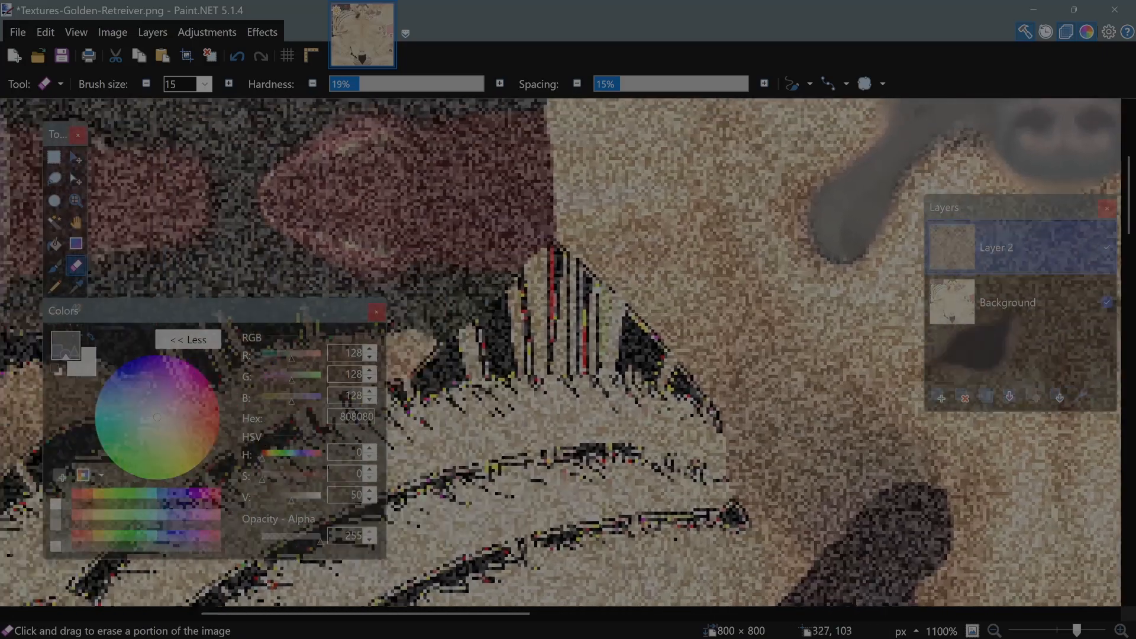
scroll(592, 364, up, 2)
scroll(592, 361, left, 10)
scroll(663, 296, up, 2)
mouse_move(669, 299)
mouse_down()
mouse_move(711, 279)
mouse_move(708, 232)
mouse_move(682, 209)
mouse_move(674, 295)
mouse_move(746, 293)
mouse_move(718, 274)
mouse_move(705, 229)
mouse_move(678, 216)
mouse_move(654, 285)
mouse_move(734, 293)
mouse_move(678, 233)
mouse_move(728, 299)
mouse_move(666, 314)
mouse_move(625, 256)
mouse_move(633, 241)
mouse_move(725, 312)
mouse_move(701, 334)
mouse_move(657, 311)
mouse_up()
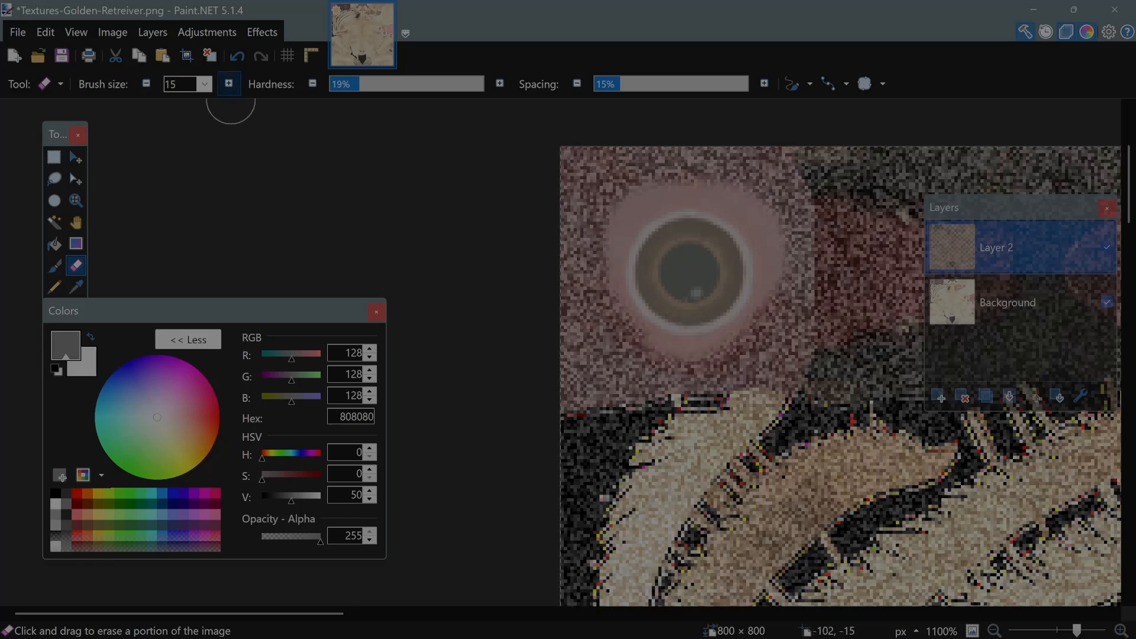
Set the eraser brush size to 50 and erase Layer 2's noise over the pink square surrounding the eyeball.
click(204, 84)
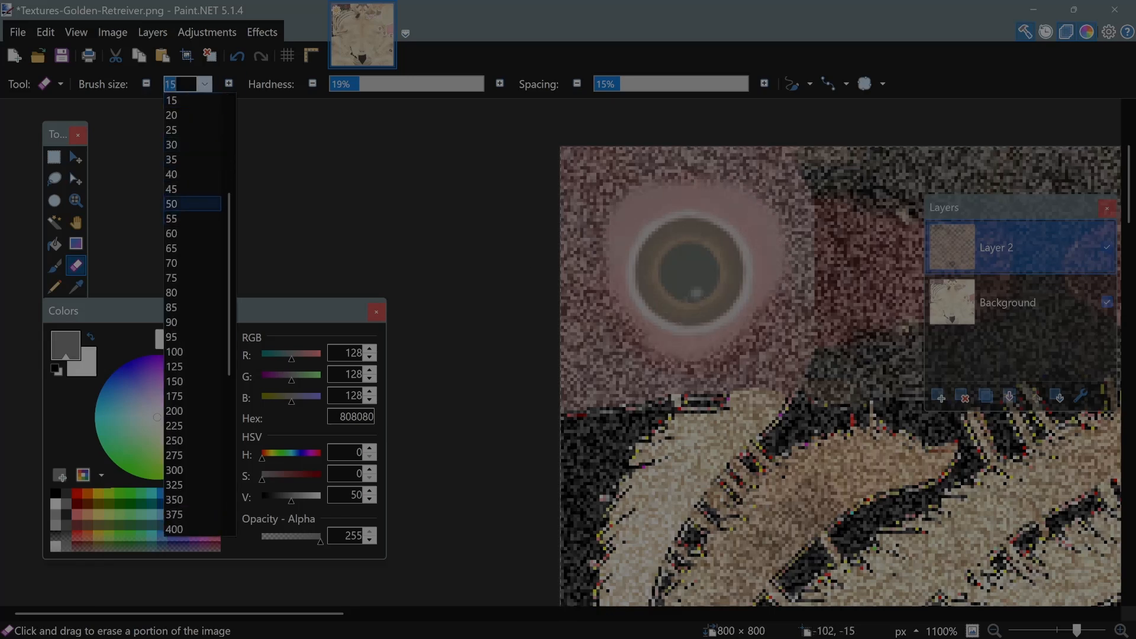
click(193, 203)
mouse_move(761, 249)
mouse_down()
mouse_move(734, 212)
mouse_move(737, 266)
mouse_move(654, 273)
mouse_move(695, 221)
mouse_move(736, 302)
mouse_move(701, 308)
mouse_move(654, 248)
mouse_move(728, 195)
mouse_move(648, 296)
mouse_move(657, 199)
mouse_move(642, 278)
mouse_move(630, 216)
mouse_move(616, 204)
mouse_move(612, 231)
mouse_move(585, 170)
mouse_move(599, 295)
mouse_move(580, 347)
mouse_move(606, 340)
mouse_move(574, 358)
mouse_move(747, 314)
mouse_move(791, 307)
mouse_move(761, 318)
mouse_move(793, 318)
mouse_move(774, 291)
mouse_up()
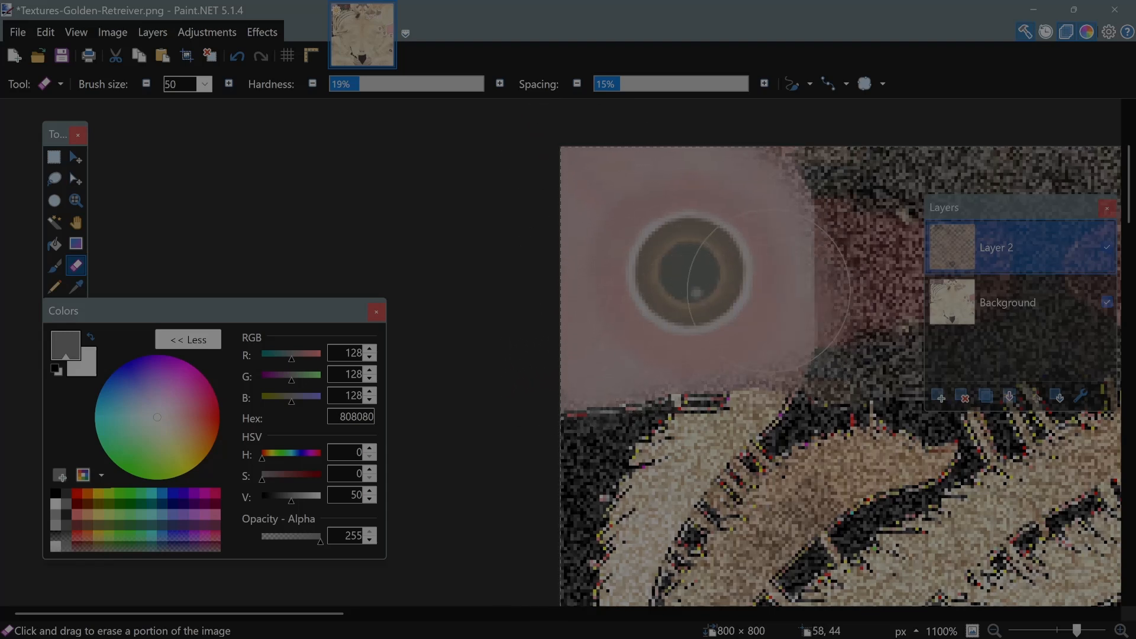
Erase Layer 2's noise over the two pink mouth shapes beside the eyeball square along the texture's upper edge.
scroll(775, 291, right, 5)
mouse_move(586, 286)
mouse_down()
mouse_move(651, 273)
mouse_move(639, 237)
mouse_move(570, 241)
mouse_move(627, 249)
mouse_move(675, 278)
mouse_move(574, 311)
mouse_up()
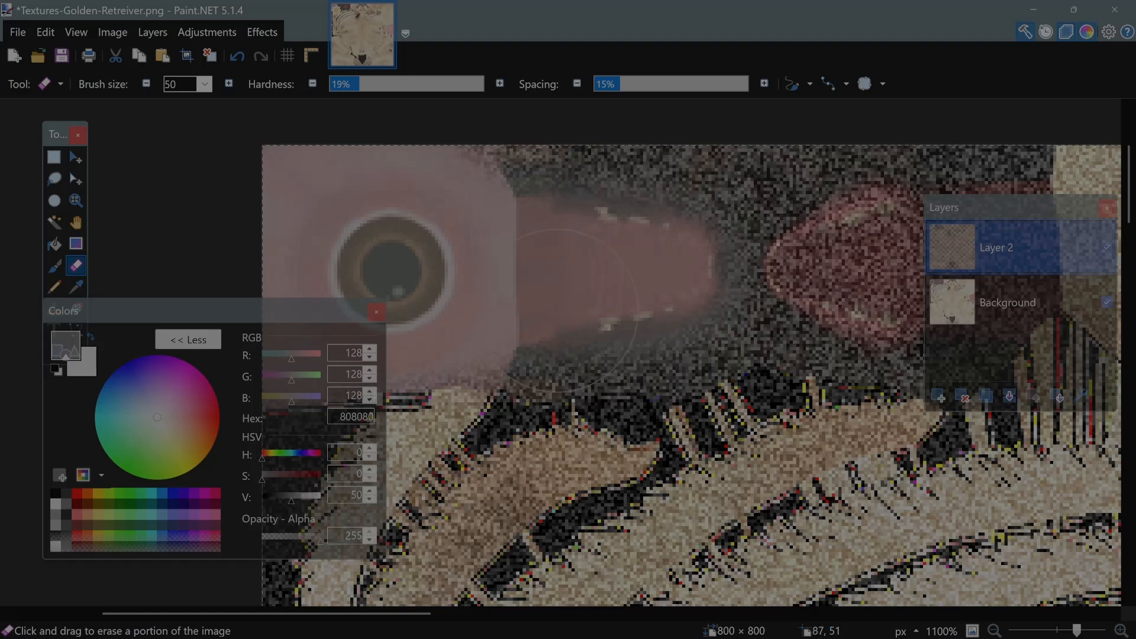
scroll(621, 248, right, 4)
mouse_move(677, 202)
mouse_down()
mouse_move(682, 234)
mouse_move(609, 226)
mouse_move(561, 267)
mouse_move(642, 297)
mouse_move(680, 281)
mouse_move(773, 285)
mouse_move(765, 215)
mouse_move(657, 242)
mouse_move(763, 219)
mouse_up()
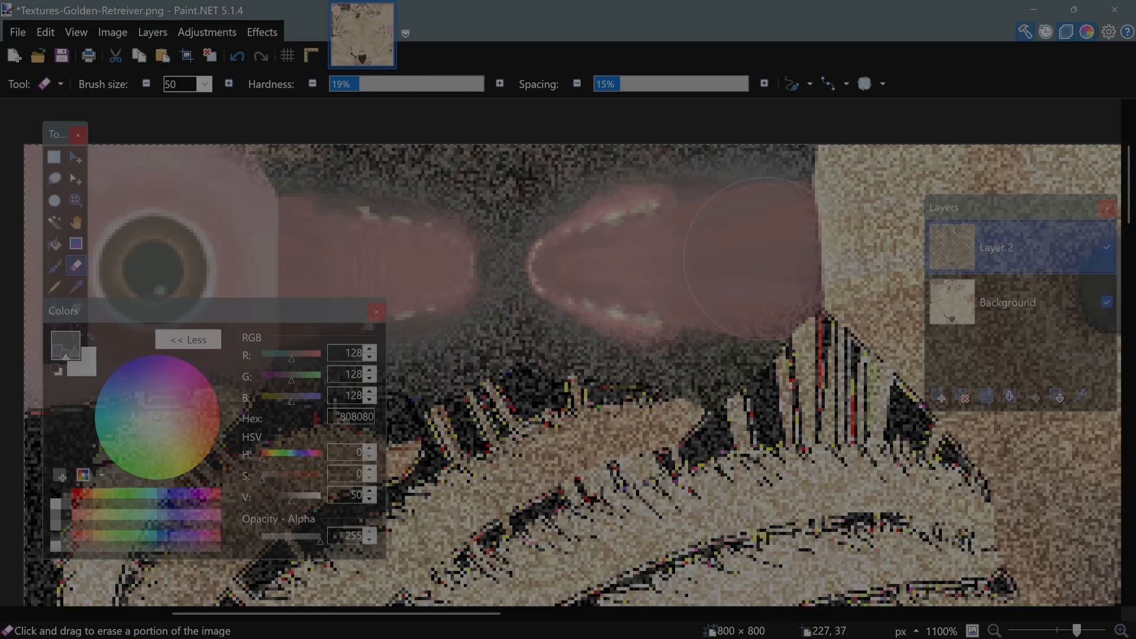
Erase Layer 2's noise over the lone dark paw print near the texture's lower right edge.
scroll(793, 308, down, 5)
scroll(793, 331, down, 5)
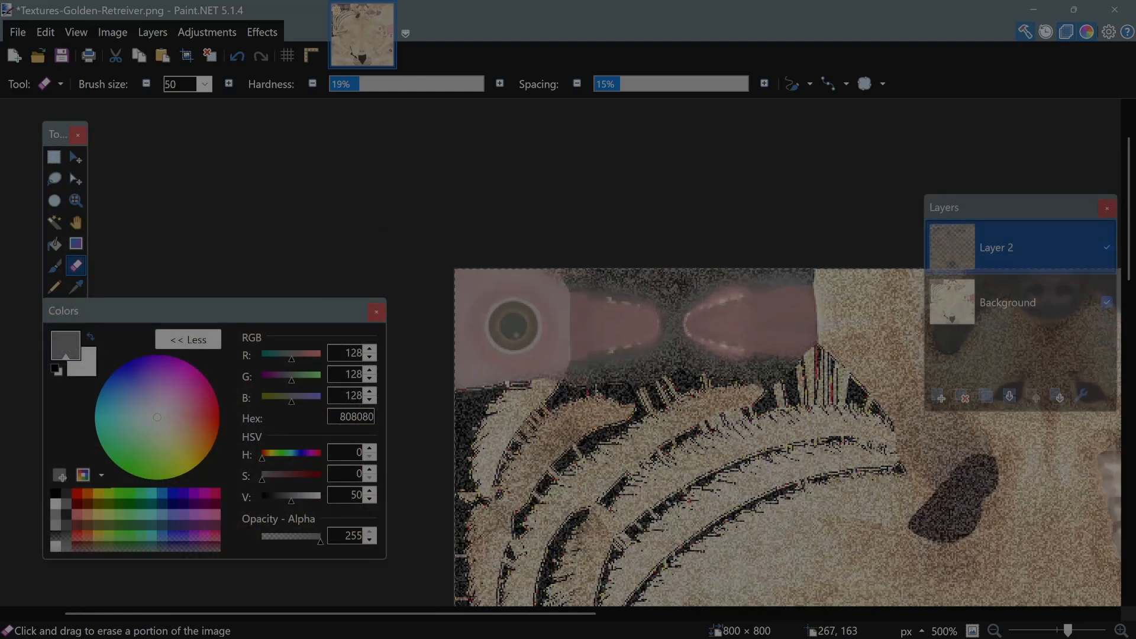
scroll(592, 355, down, 15)
scroll(592, 355, right, 15)
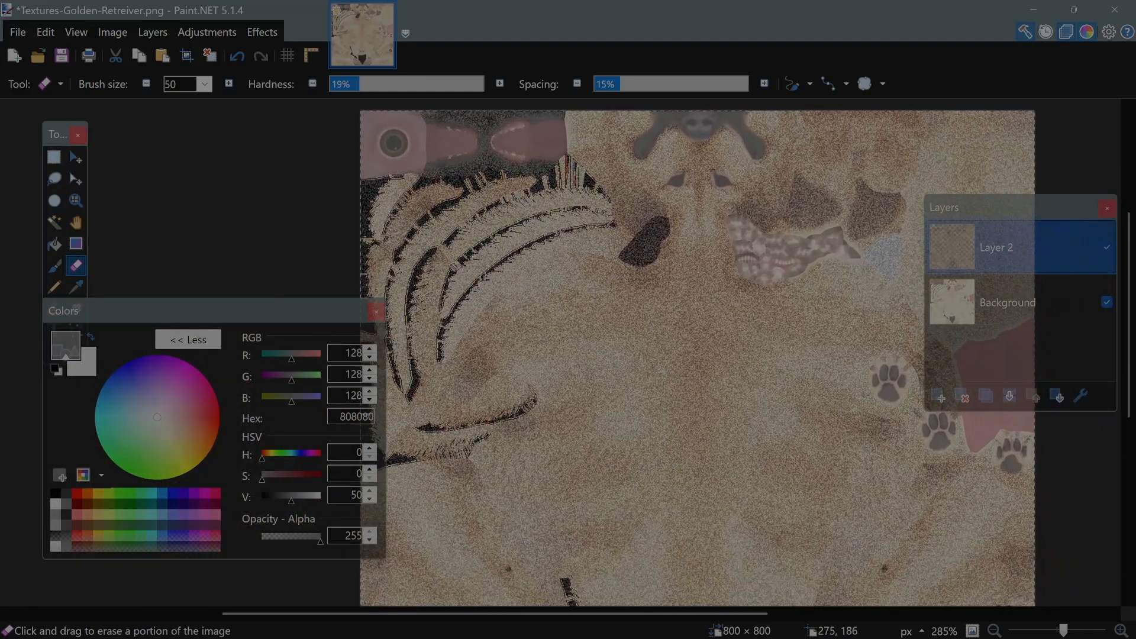
scroll(591, 355, right, 1)
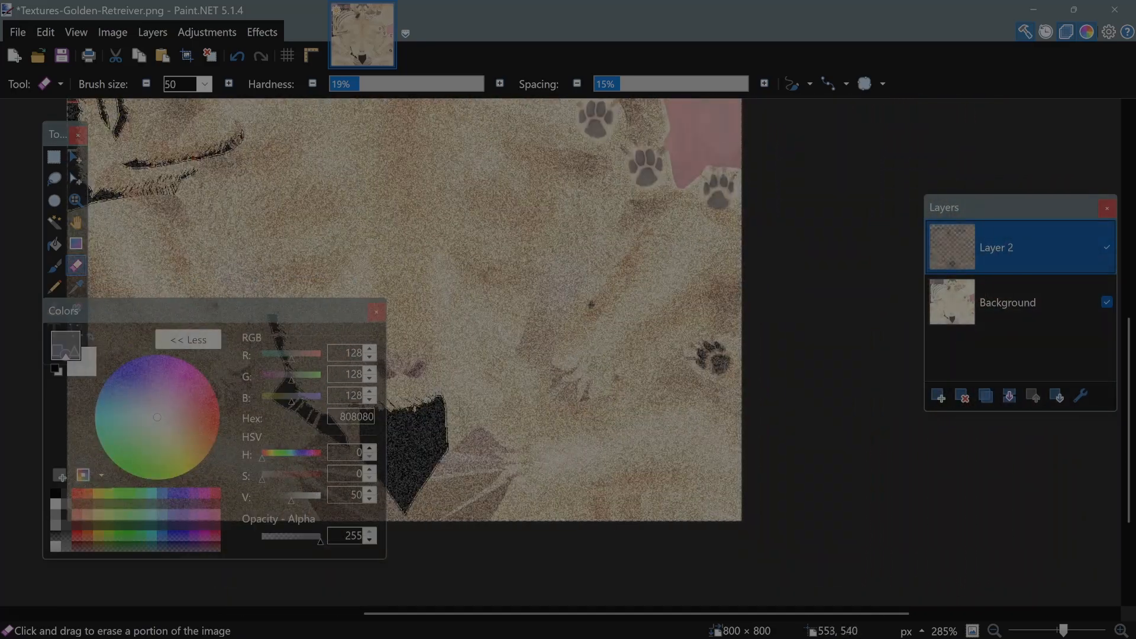
scroll(669, 408, up, 5)
scroll(621, 355, down, 5)
scroll(622, 355, right, 1)
scroll(622, 326, up, 6)
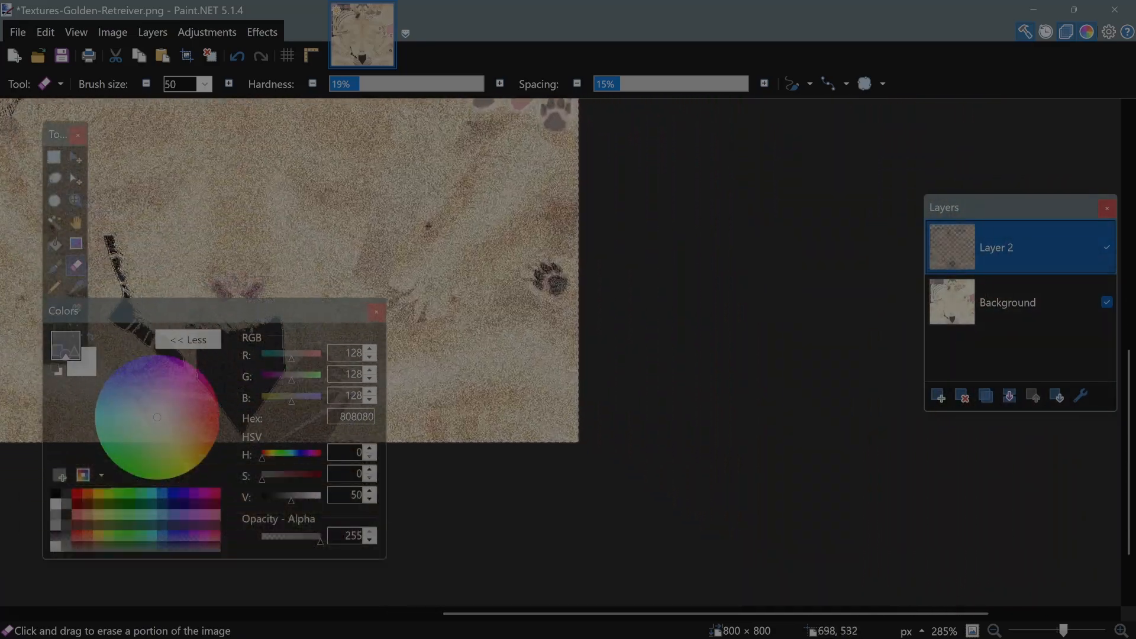
scroll(621, 326, down, 1)
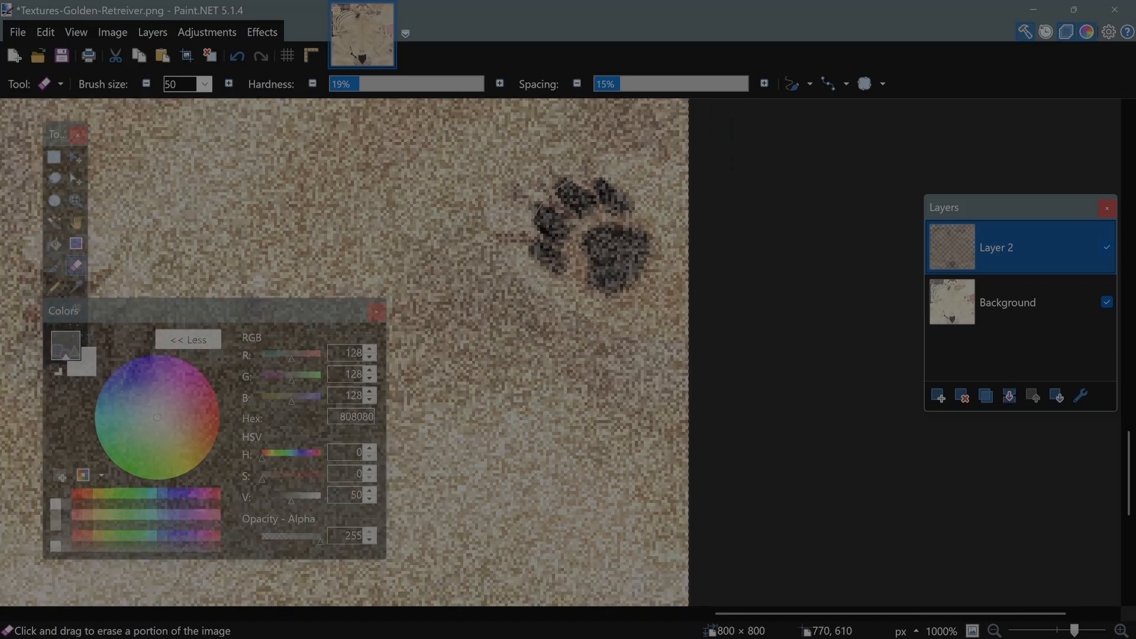
drag(574, 227, 595, 209)
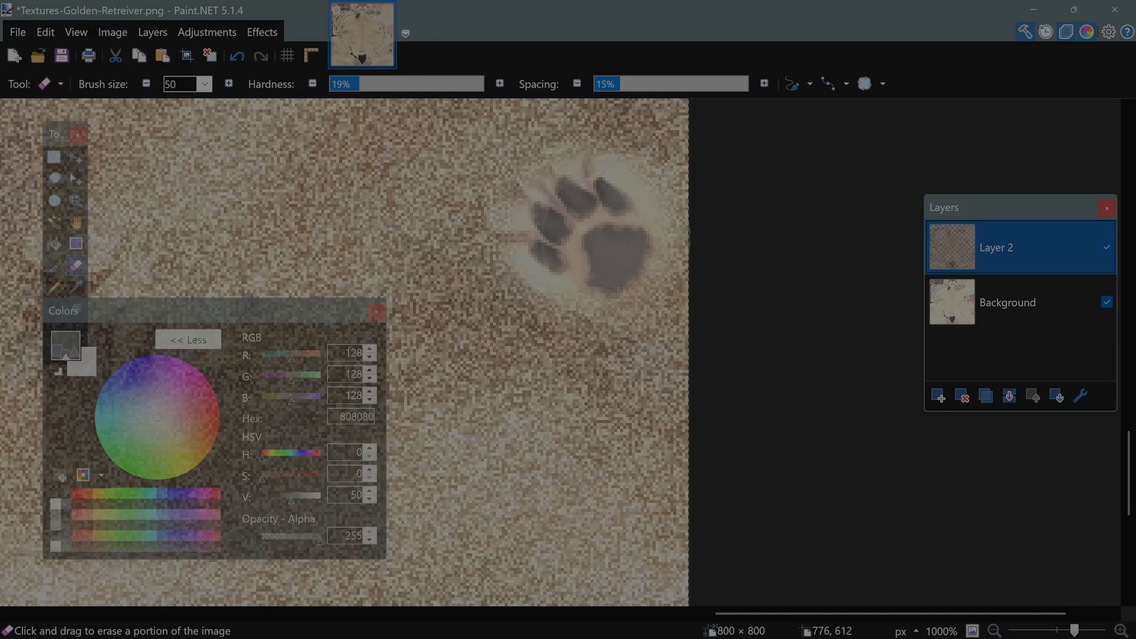
Set the color opacity to 118 and erase Layer 2's noise over the pale paw-shaped patches on both sides of the lower texture.
scroll(648, 260, left, 10)
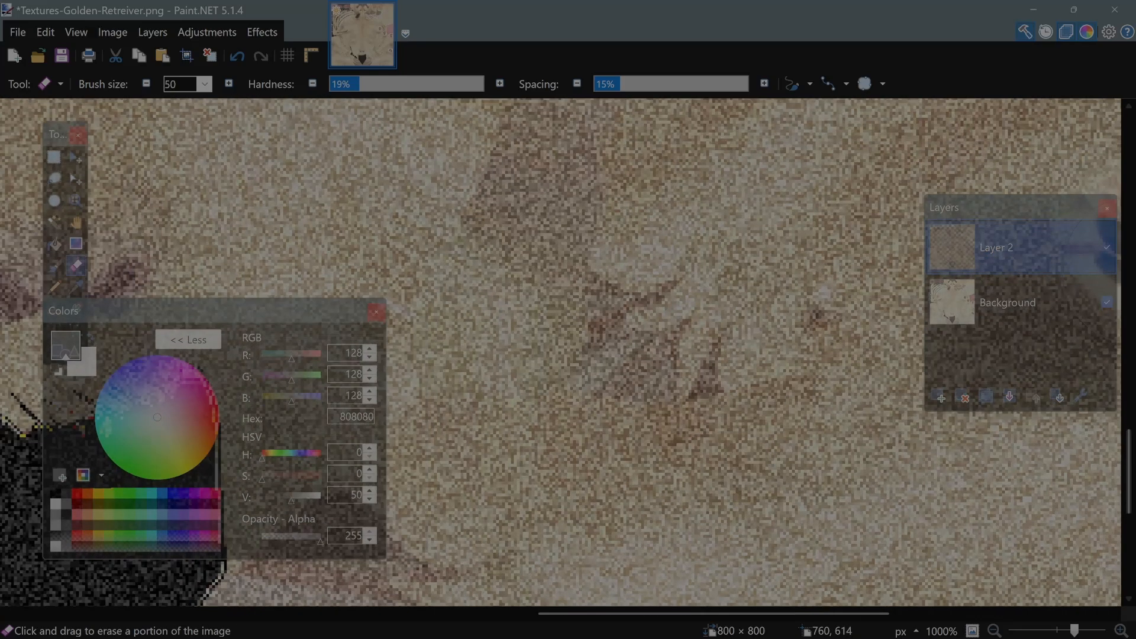
scroll(698, 314, down, 2)
scroll(610, 352, down, 5)
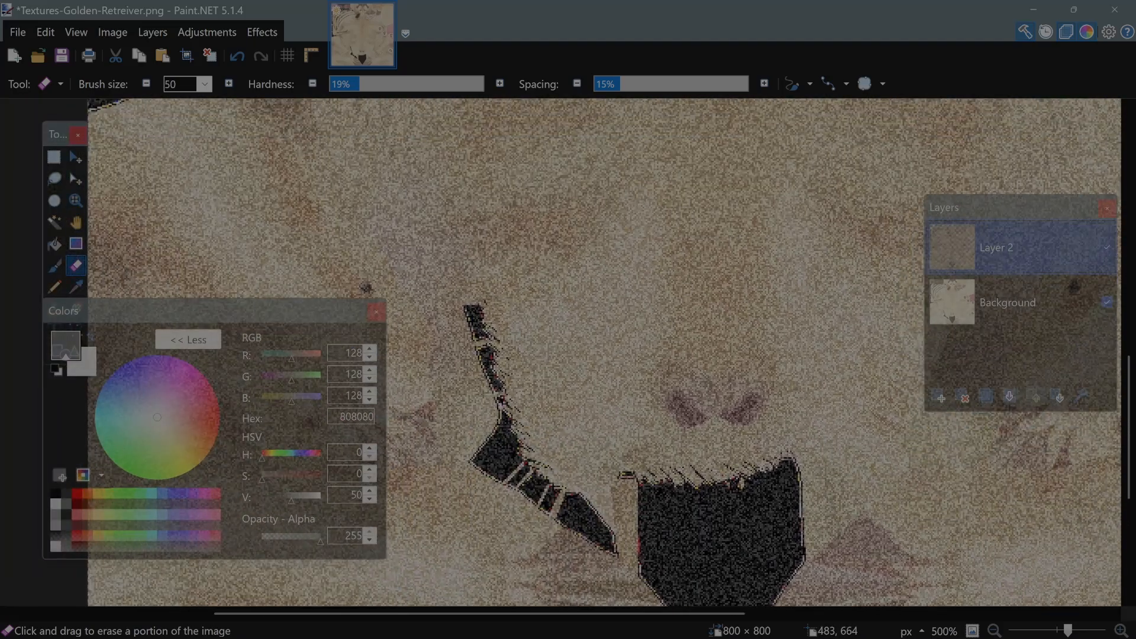
scroll(805, 540, down, 2)
mouse_move(810, 438)
mouse_down()
mouse_move(878, 418)
mouse_move(902, 297)
mouse_move(1036, 389)
mouse_move(1064, 453)
mouse_up()
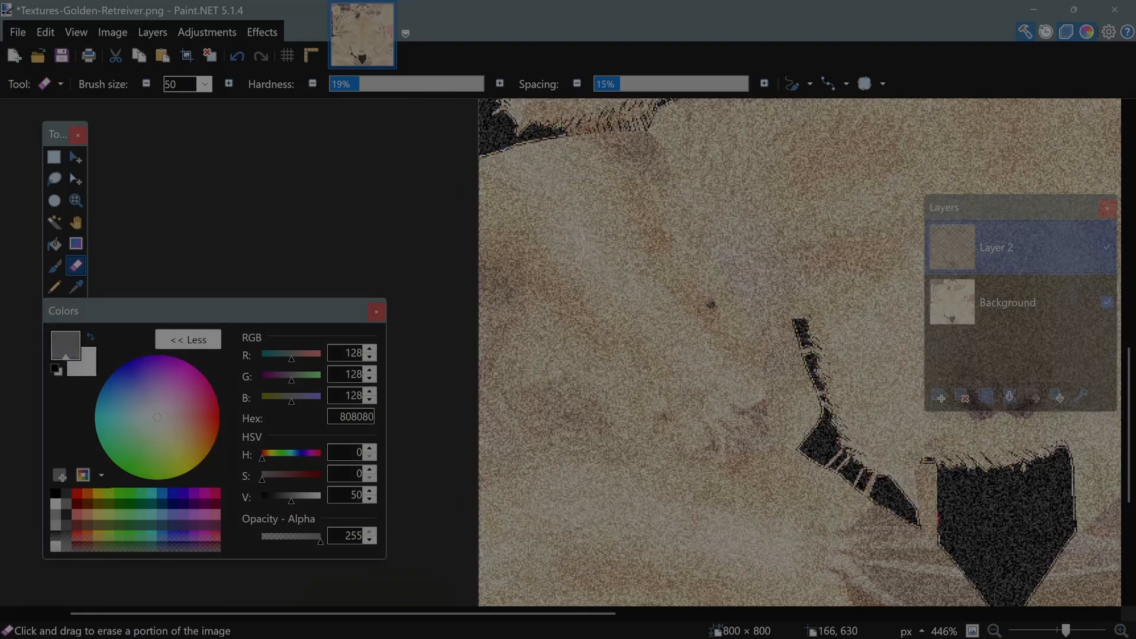
drag(320, 539, 289, 539)
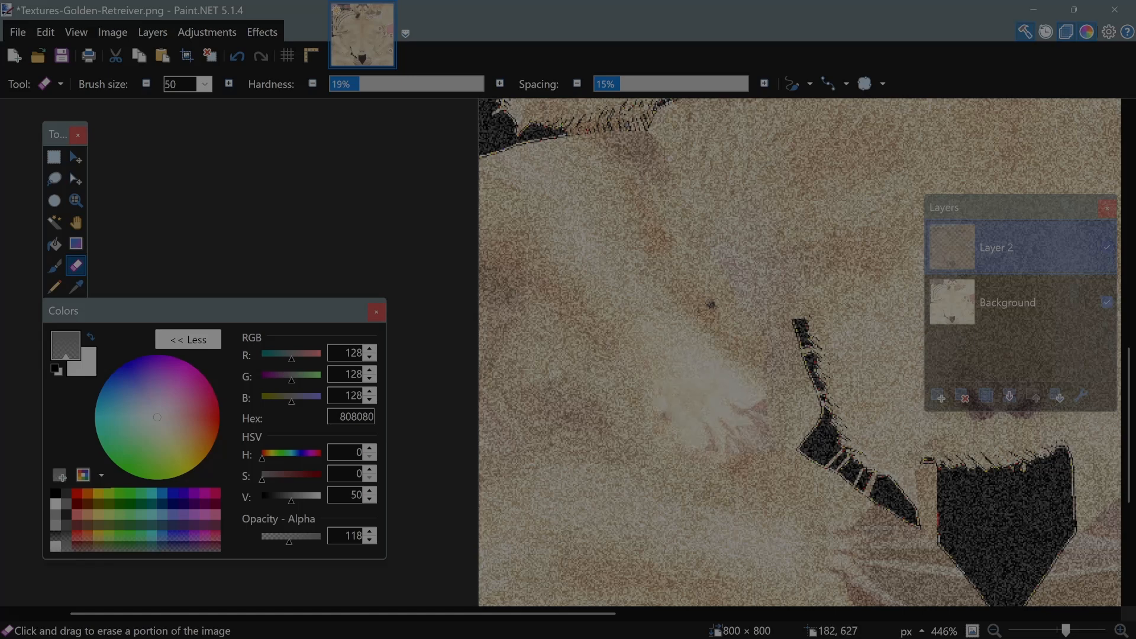
scroll(799, 352, right, 5)
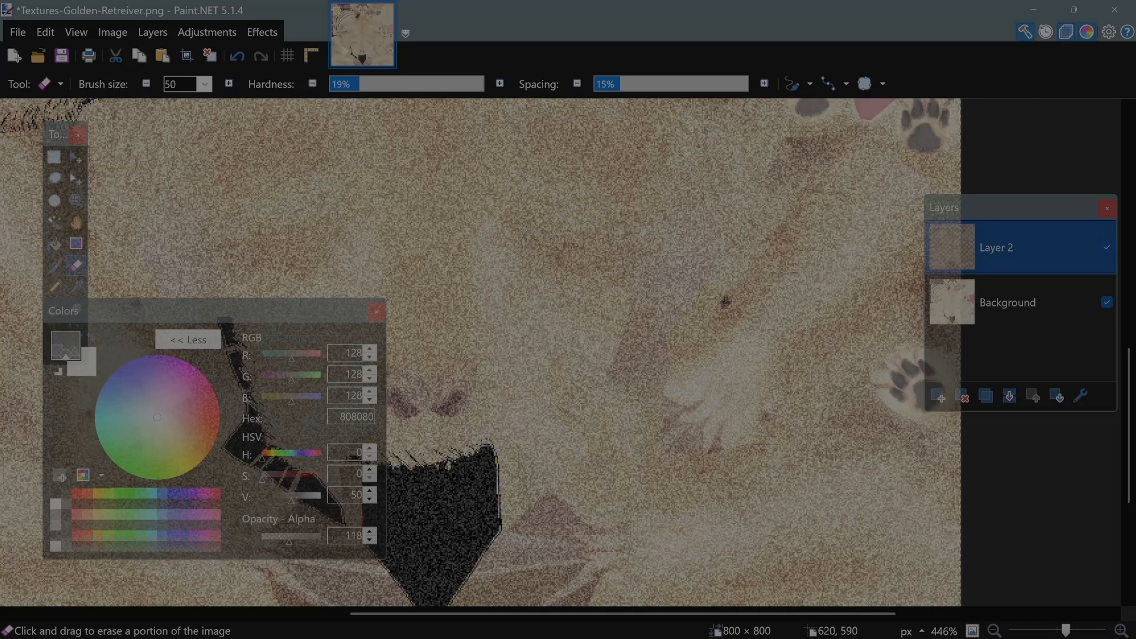
drag(787, 358, 768, 436)
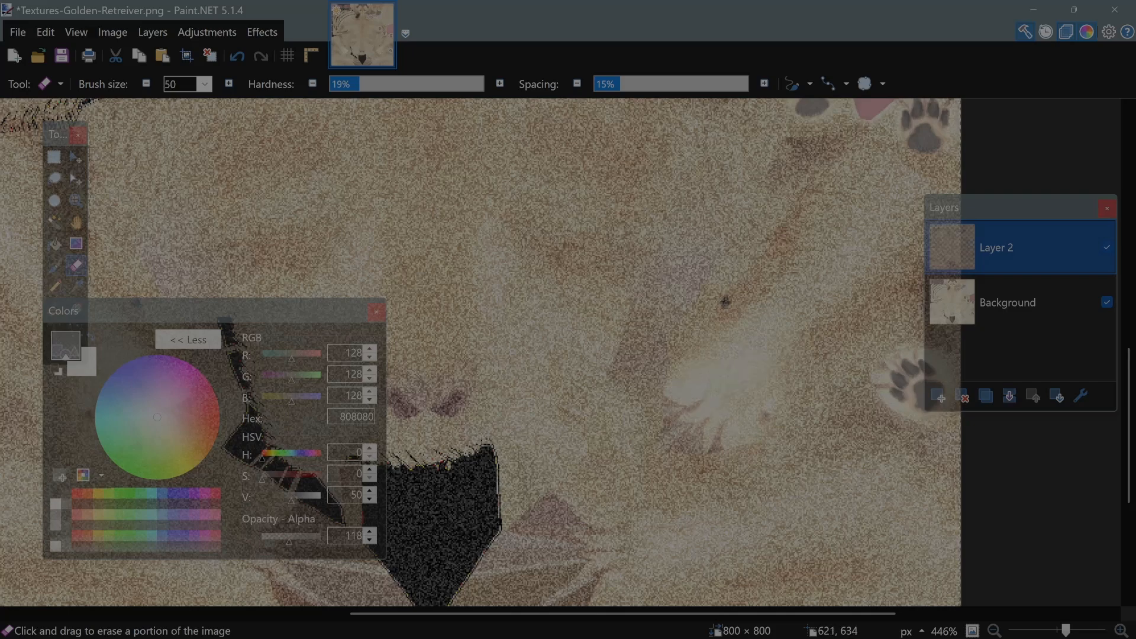
Erase Layer 2's noise over the fur areas just outside the striped brown shapes flanking the black wedge at the texture's lower edge.
scroll(568, 355, down, 3)
scroll(569, 355, left, 3)
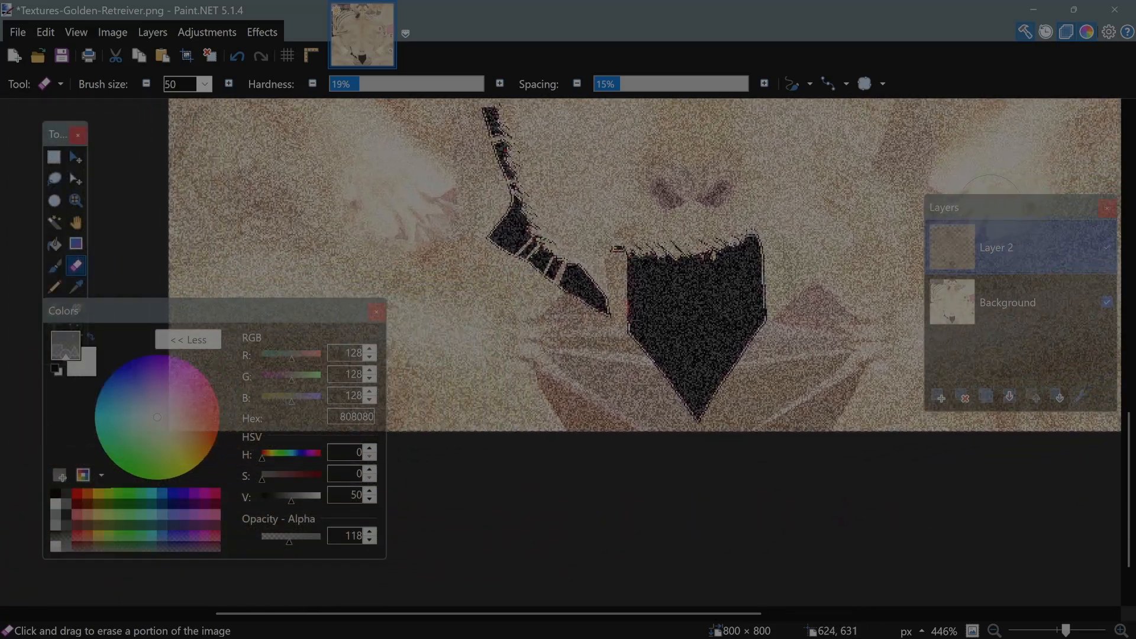
scroll(828, 347, down, 3)
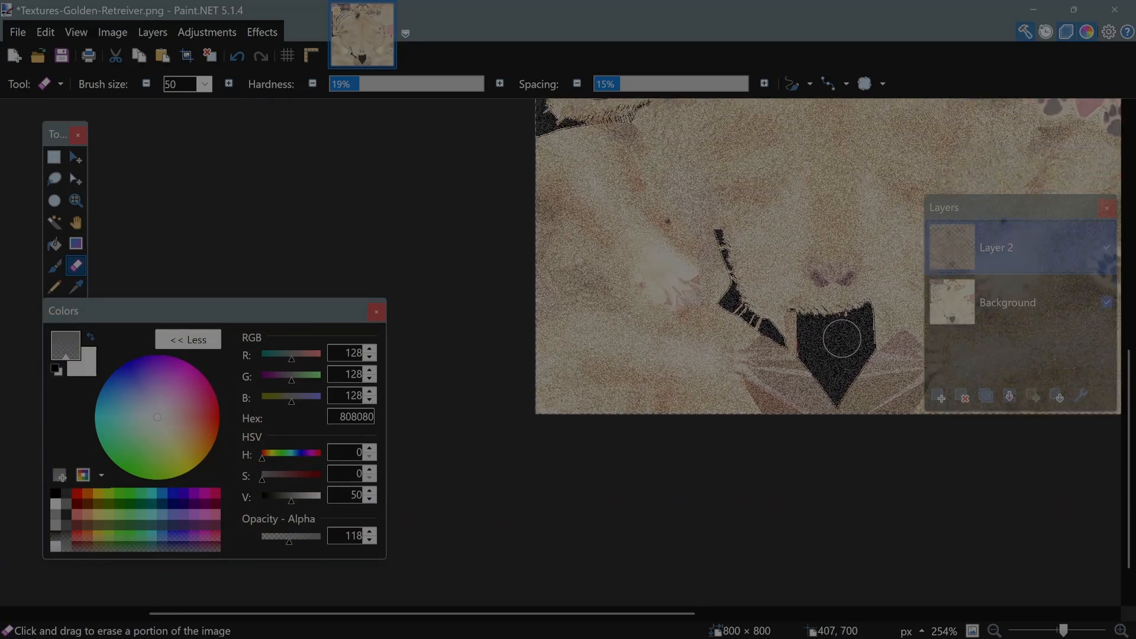
scroll(740, 287, up, 5)
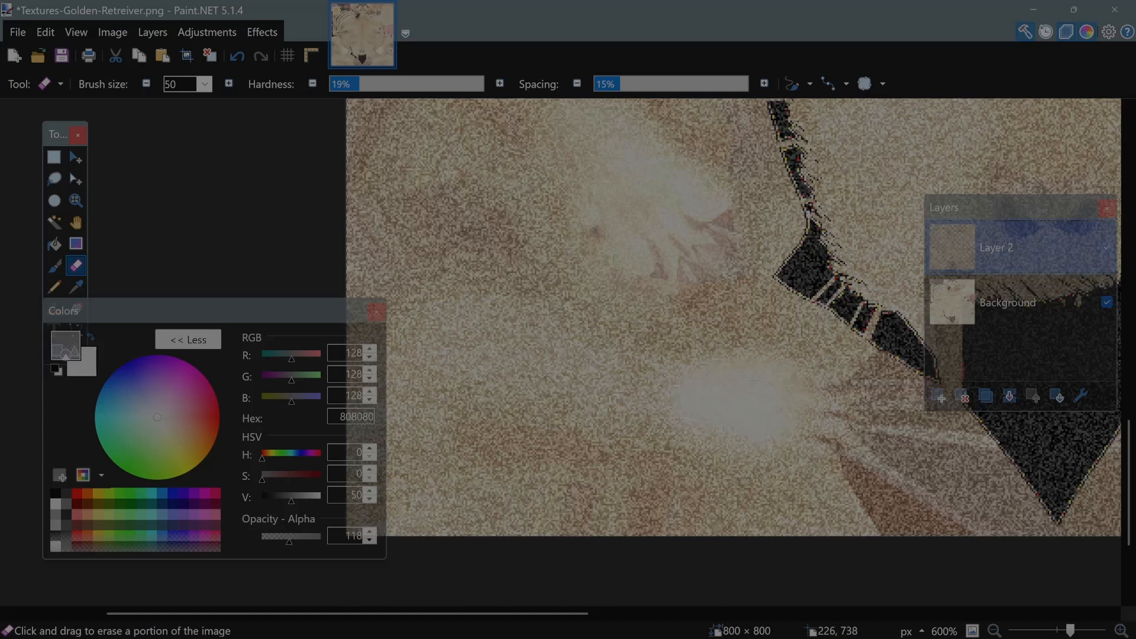
scroll(769, 415, right, 10)
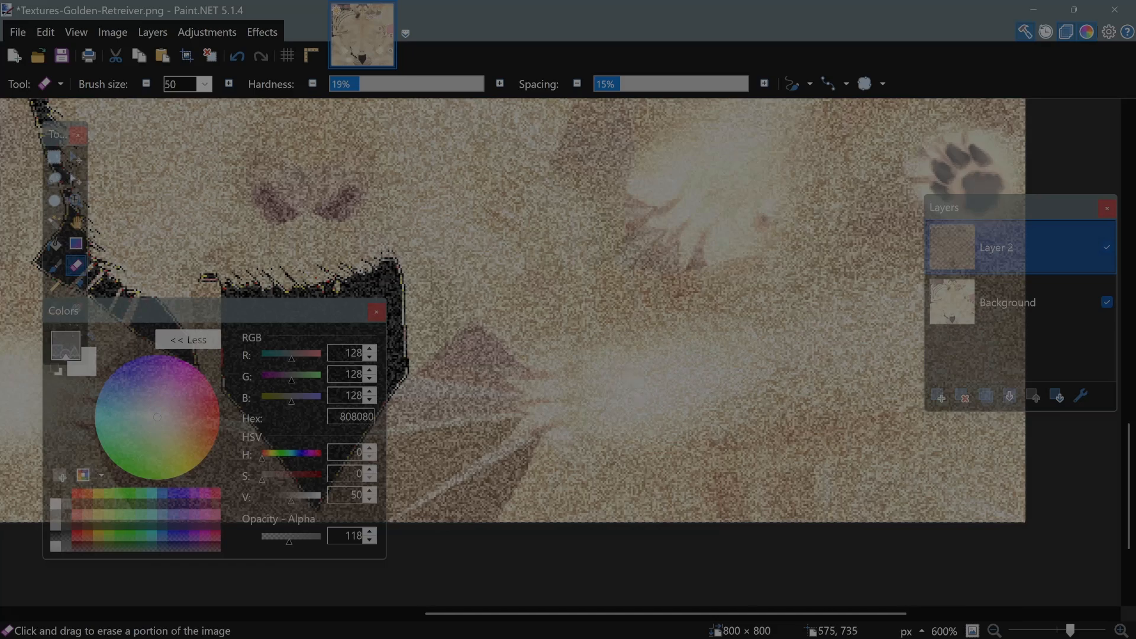
Delete the Background layer so only the noise layer is left in the image.
scroll(651, 387, down, 4)
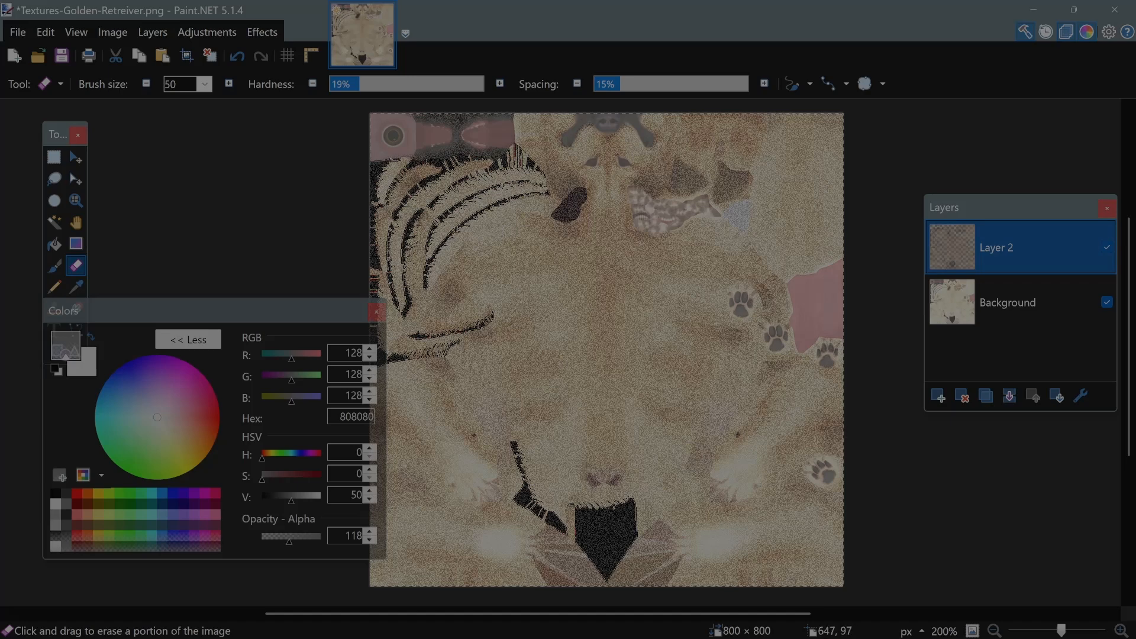
click(1006, 302)
click(962, 396)
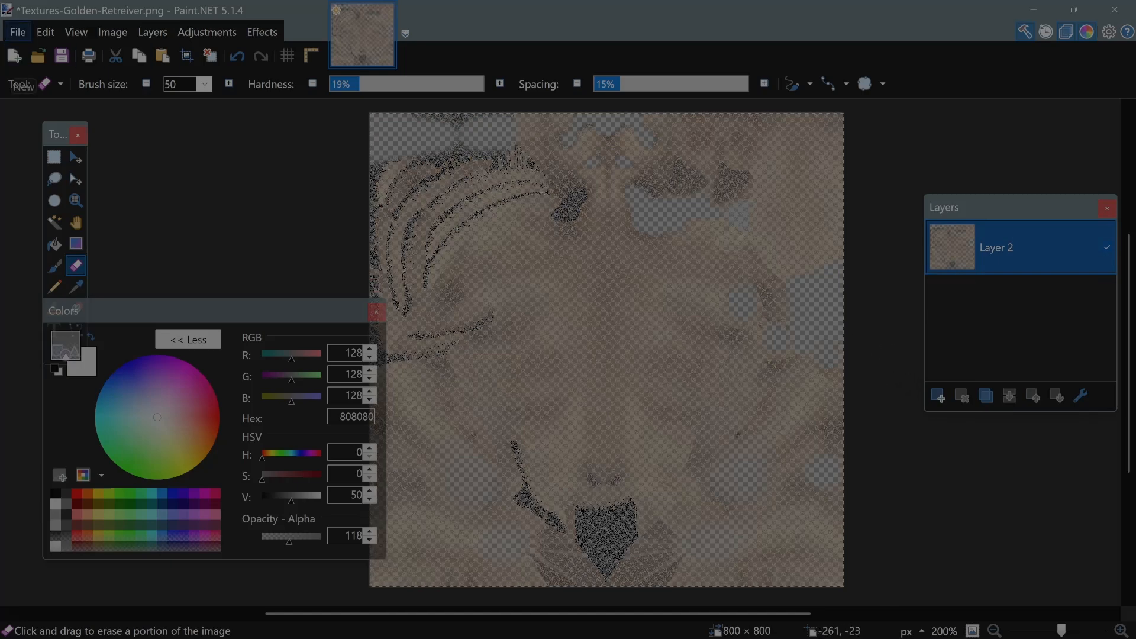
Save the noise layer as Textures-Golden-Retreiver_shell.dds in Documents, using DirectDraw Surface format with BC7 (Linear, DX 11+) and generated mip maps.
click(18, 32)
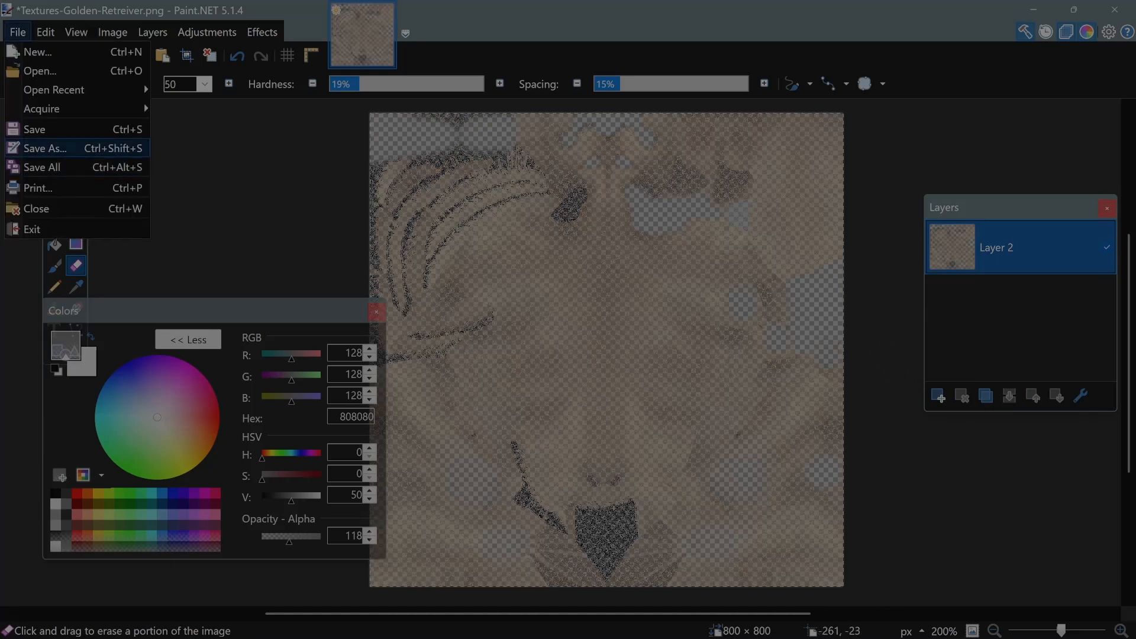
click(45, 148)
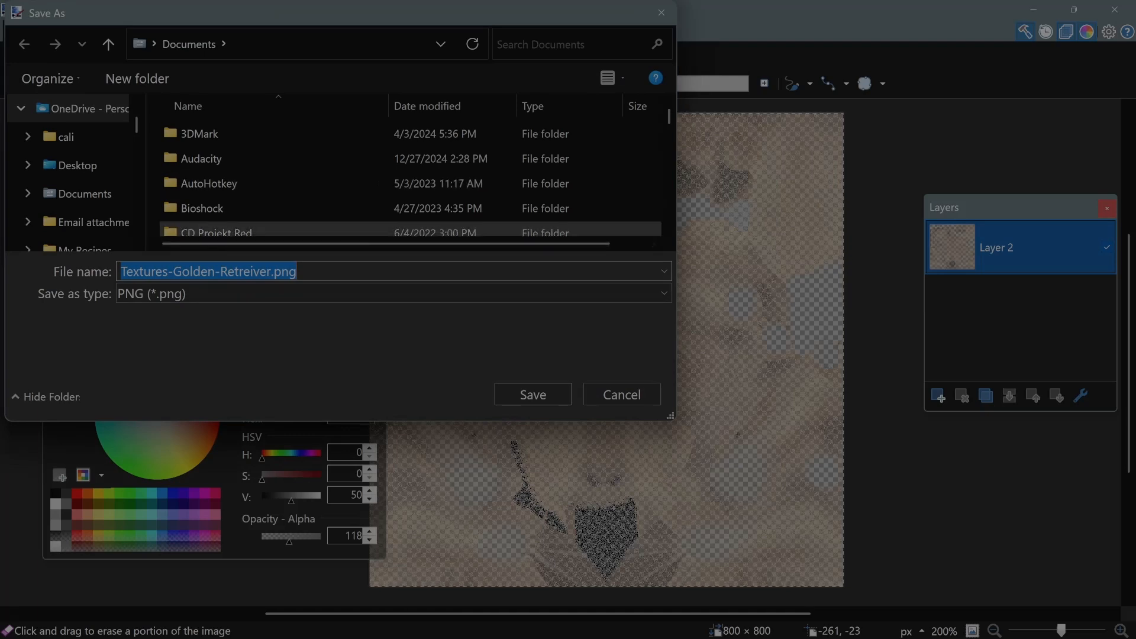
click(391, 294)
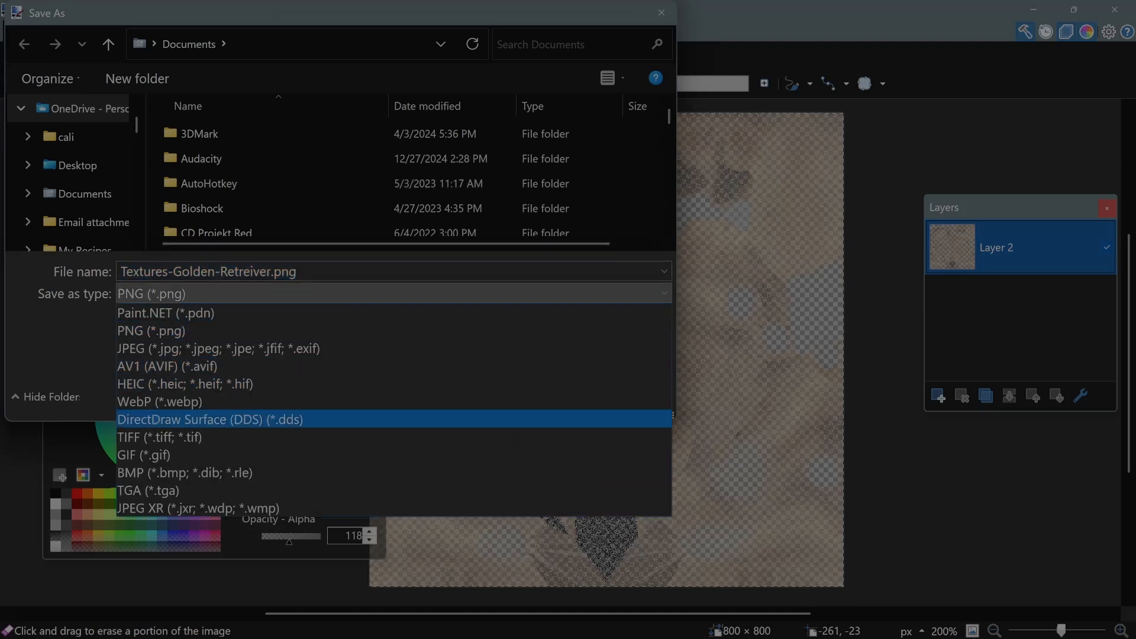
click(210, 419)
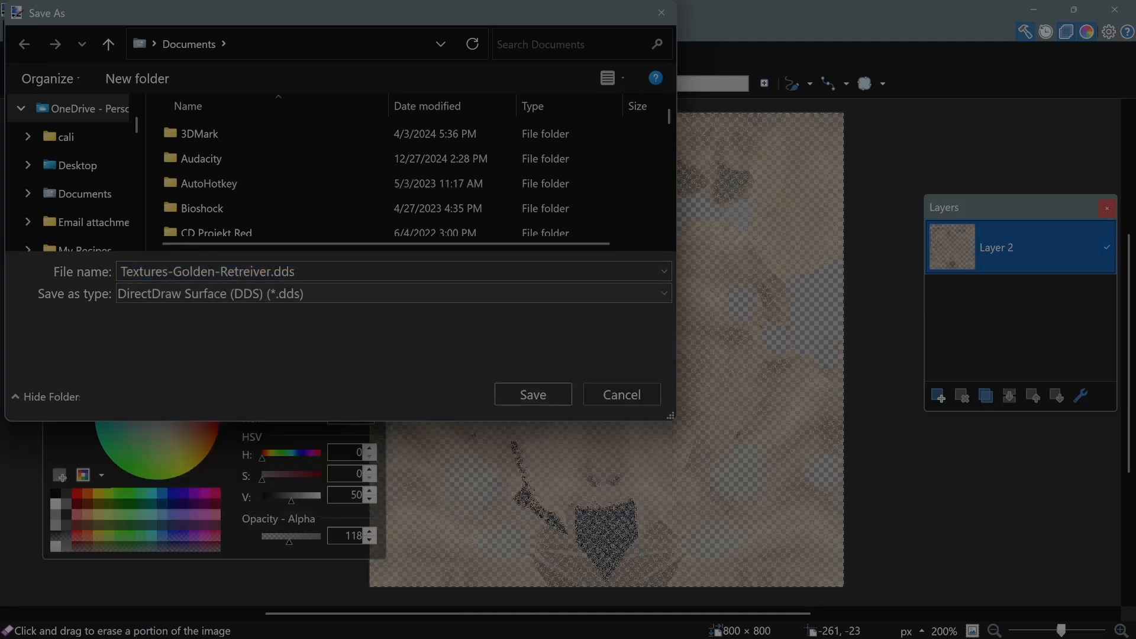
key(shift+Tab)
click(290, 271)
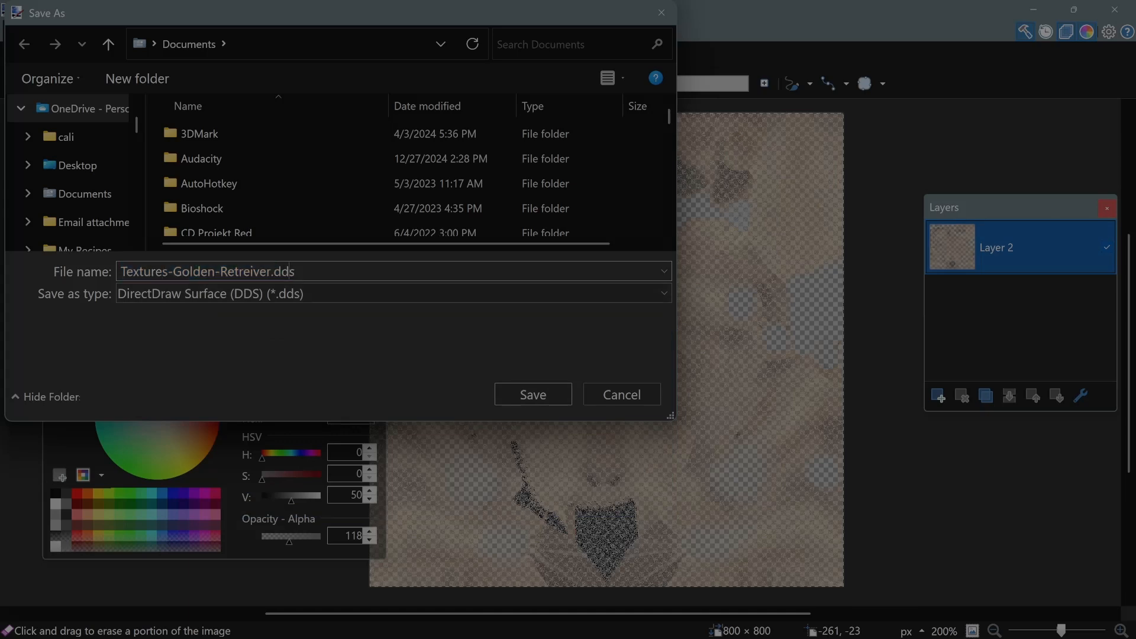
text(_shell)
key(Return)
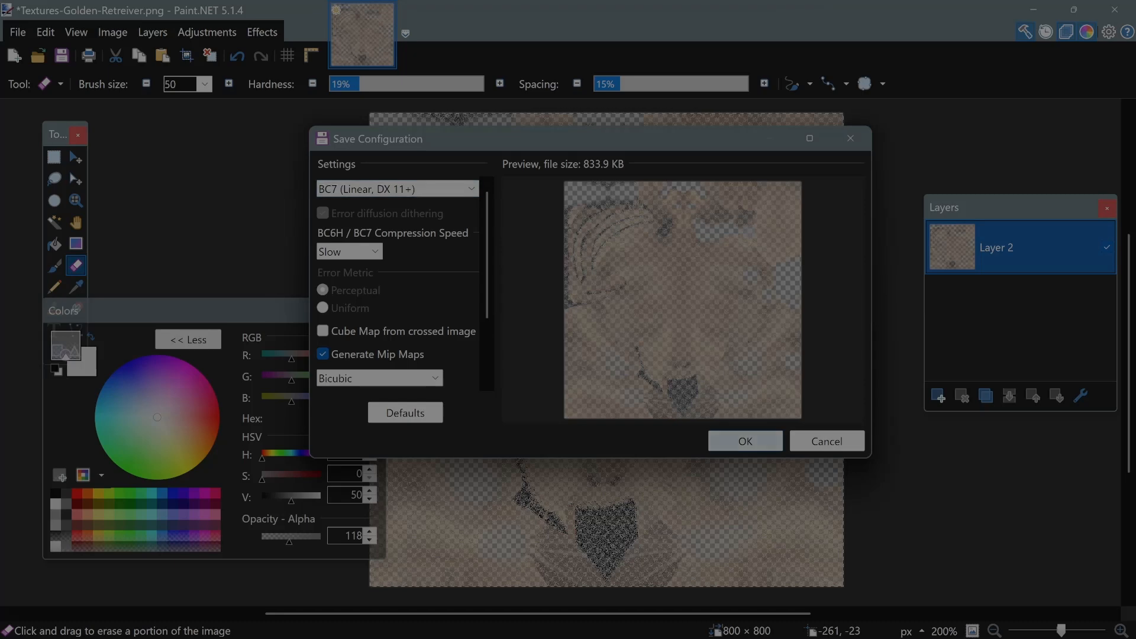
key(Return)
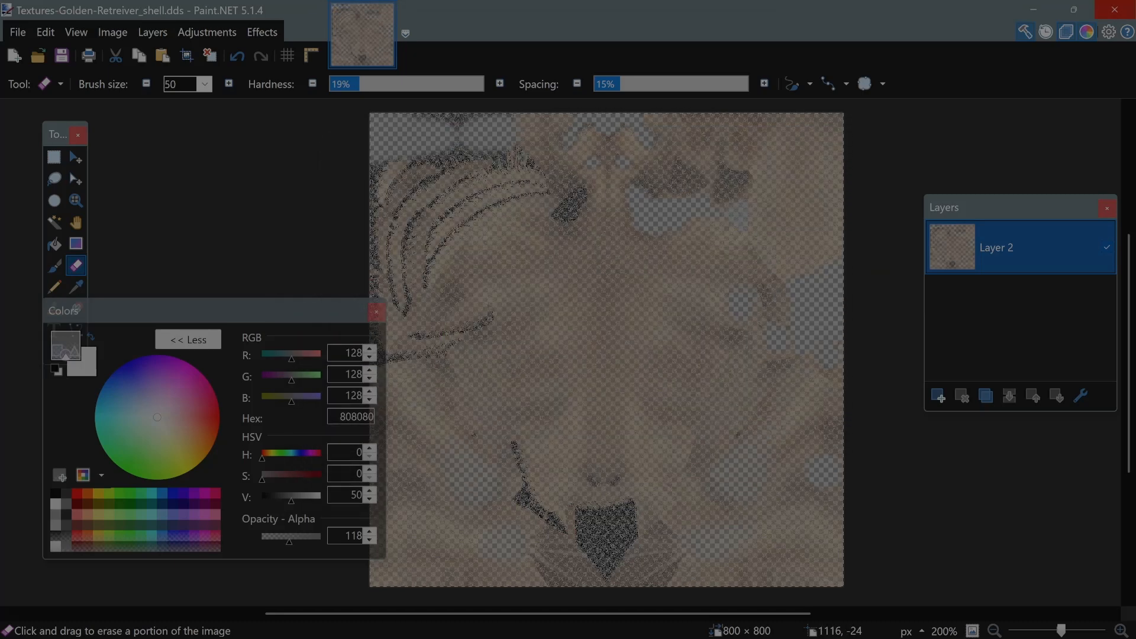
Switch to File Explorer and open the Extra Mem (D:) drive from This PC.
key(alt+Tab)
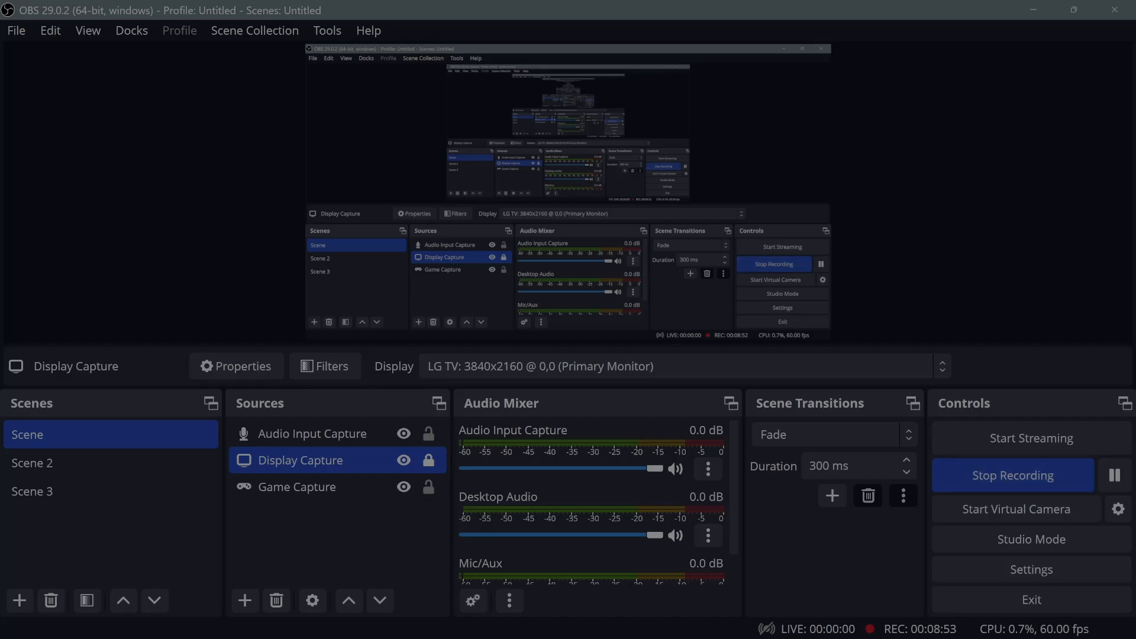
mouse_move(669, 634)
mouse_move(513, 618)
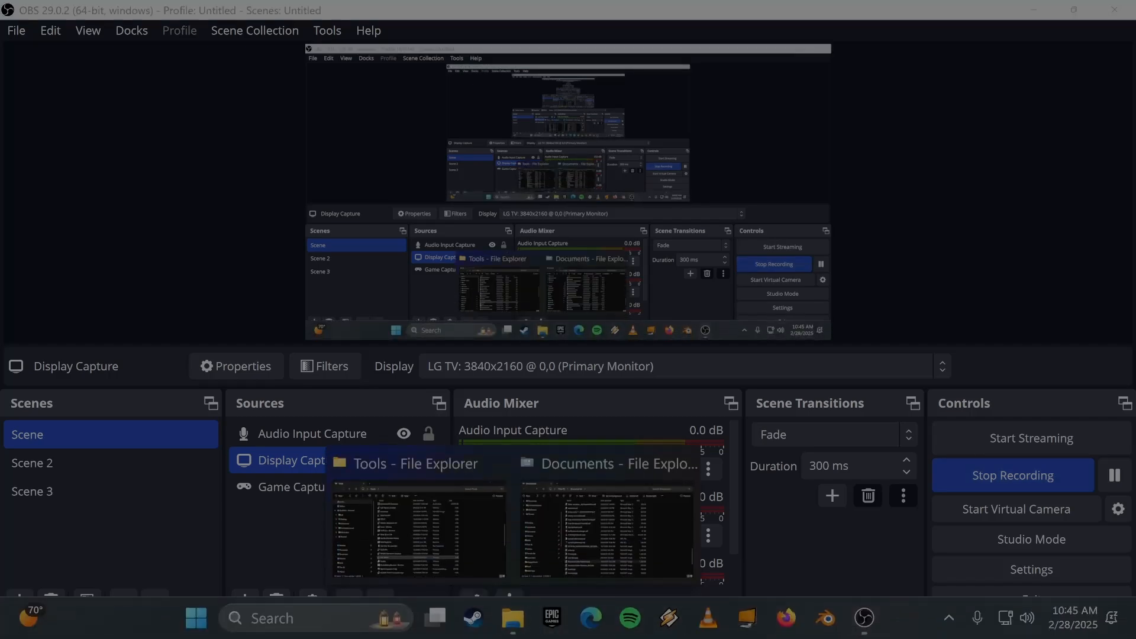
mouse_move(607, 521)
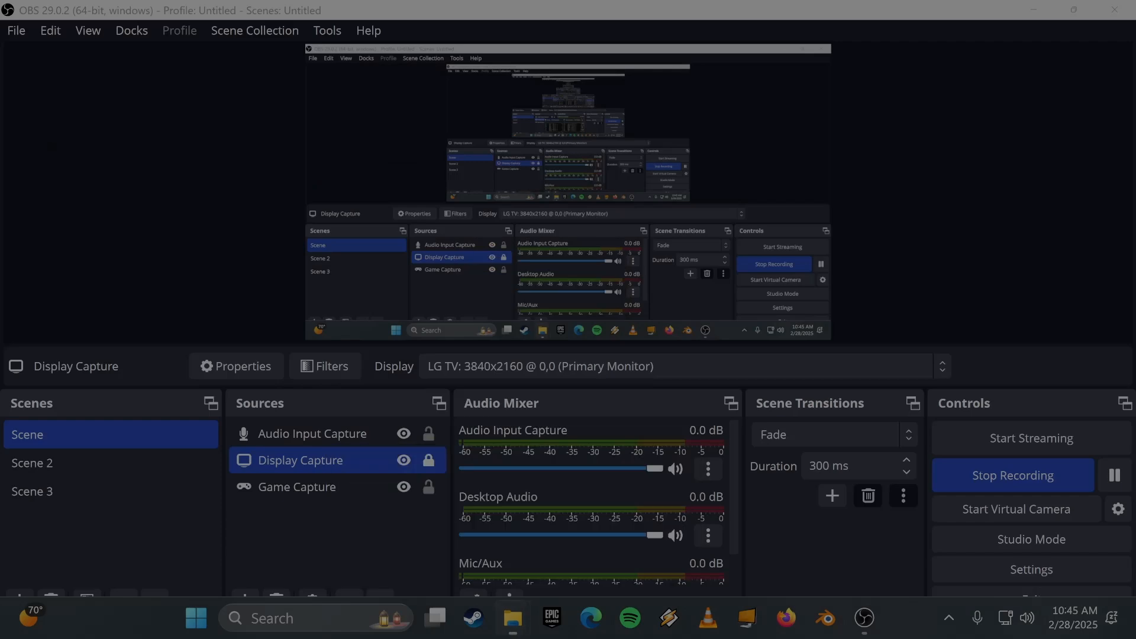
right_click(513, 618)
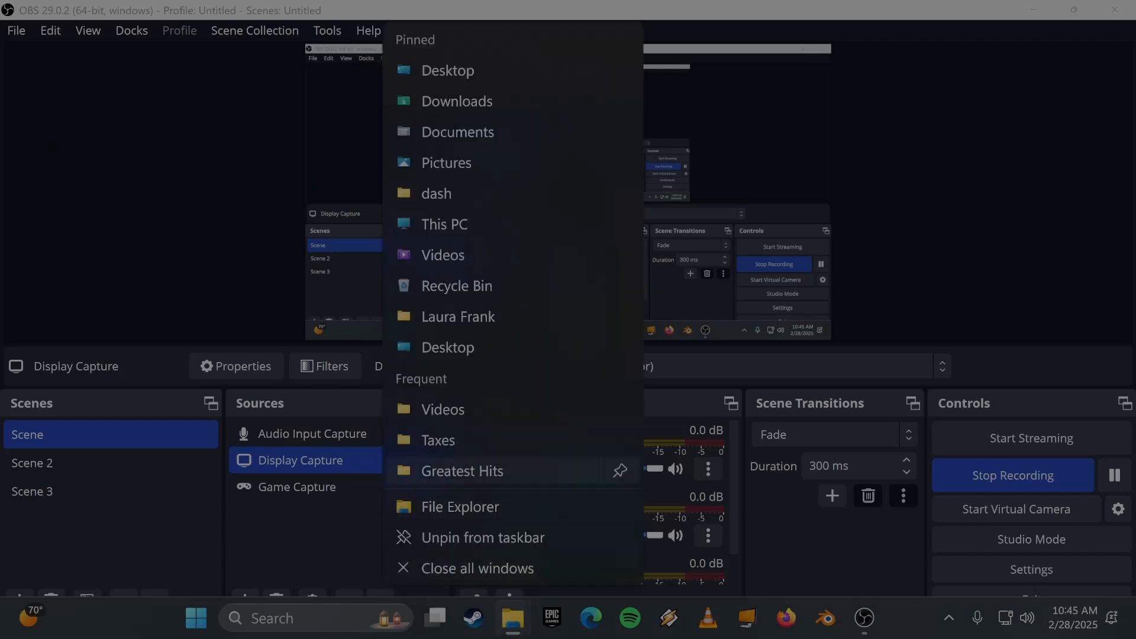
click(533, 225)
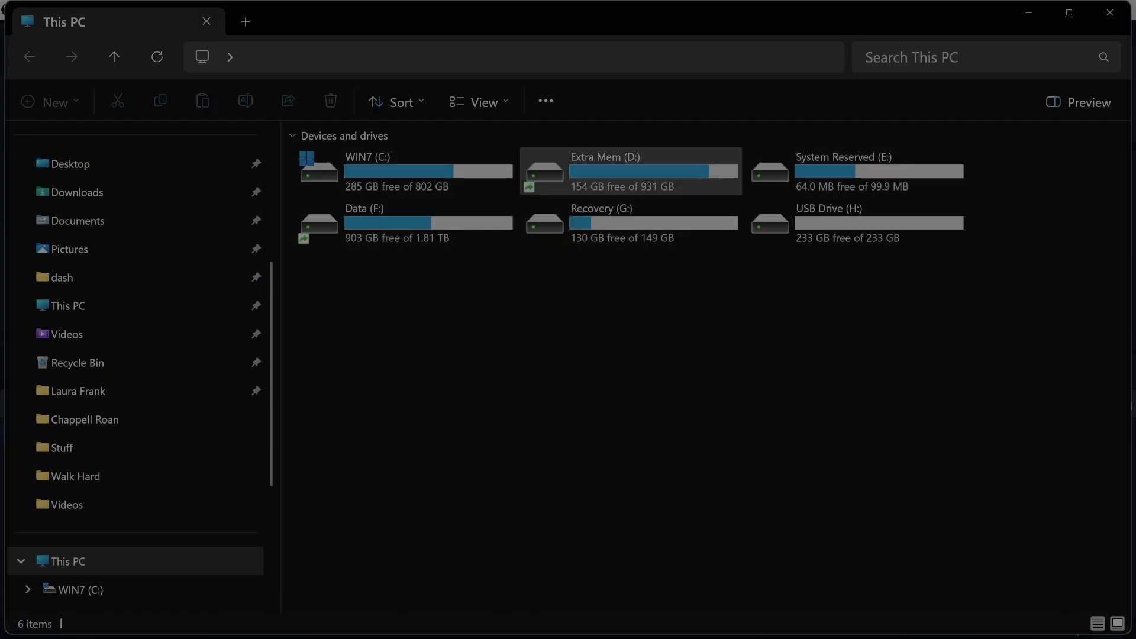
double_click(622, 172)
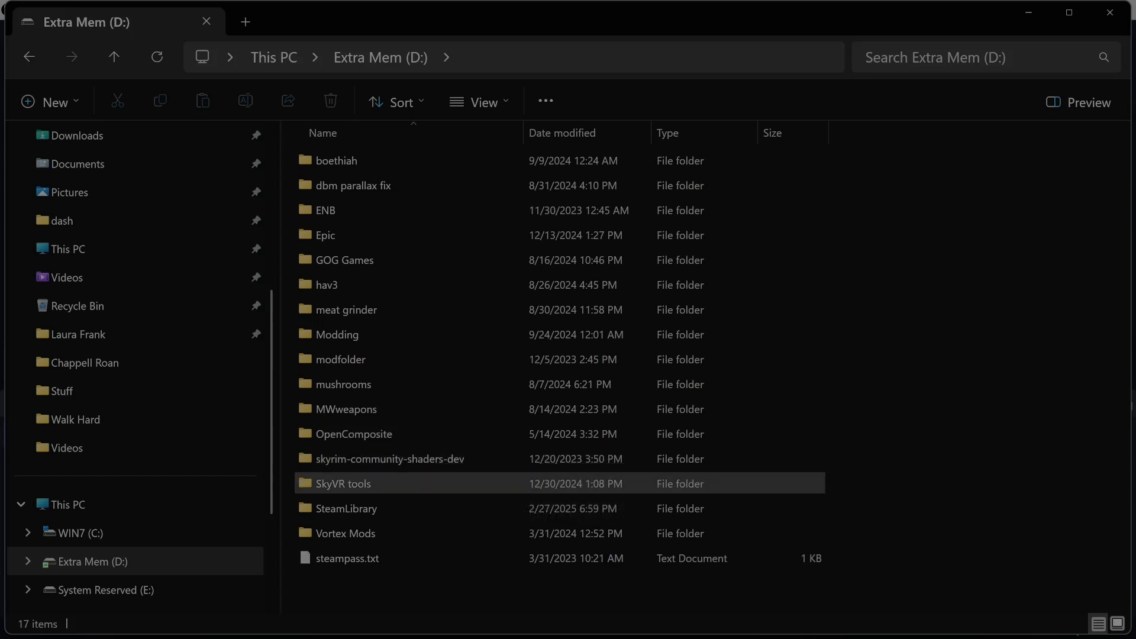
Open the SkyrimVR game's Data folder under SteamLibrary\steamapps\common on drive D.
double_click(346, 508)
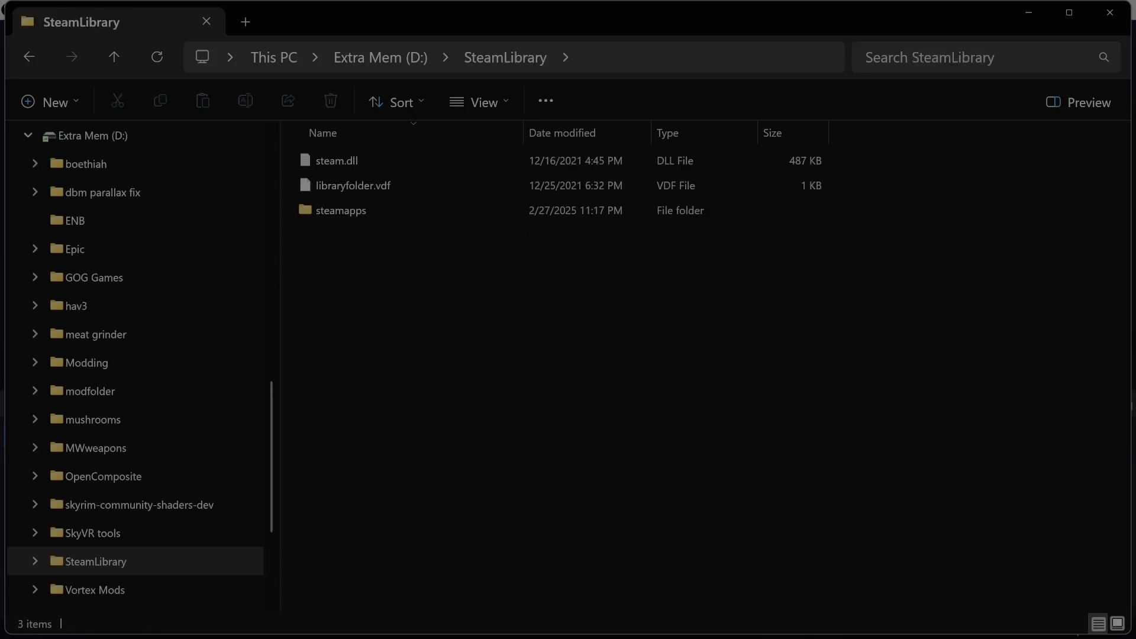
double_click(341, 211)
double_click(334, 161)
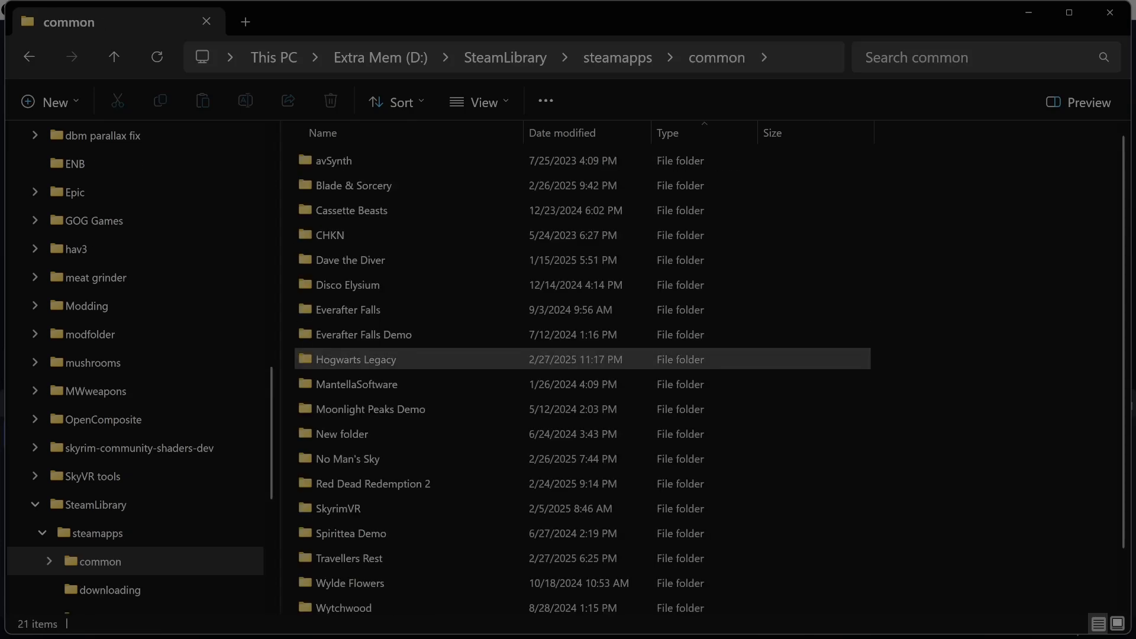
double_click(338, 508)
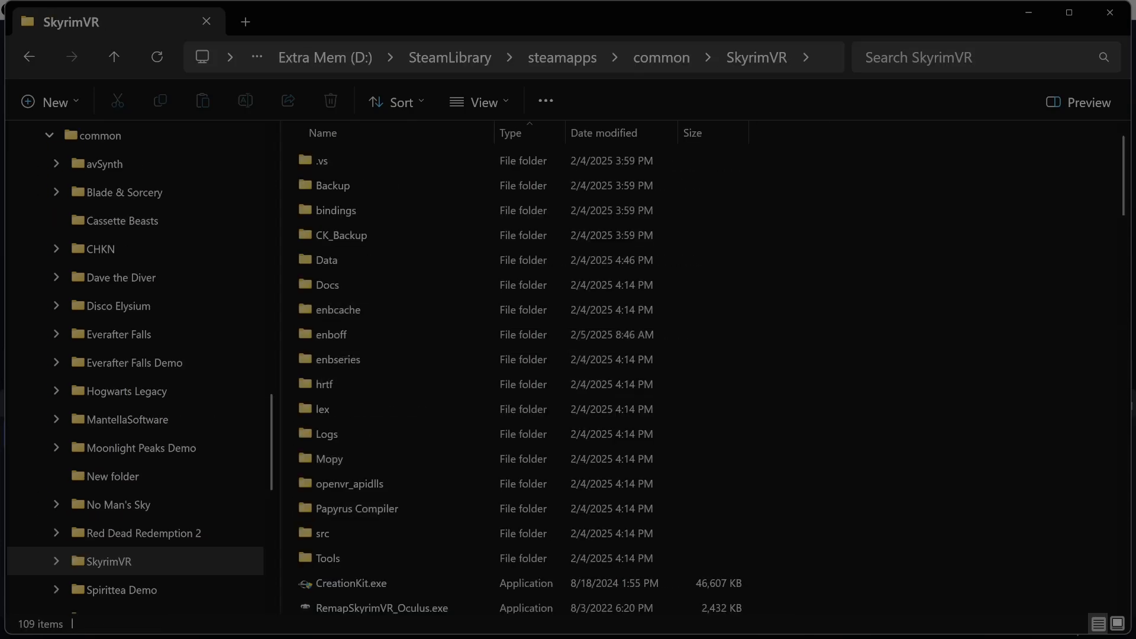
double_click(326, 260)
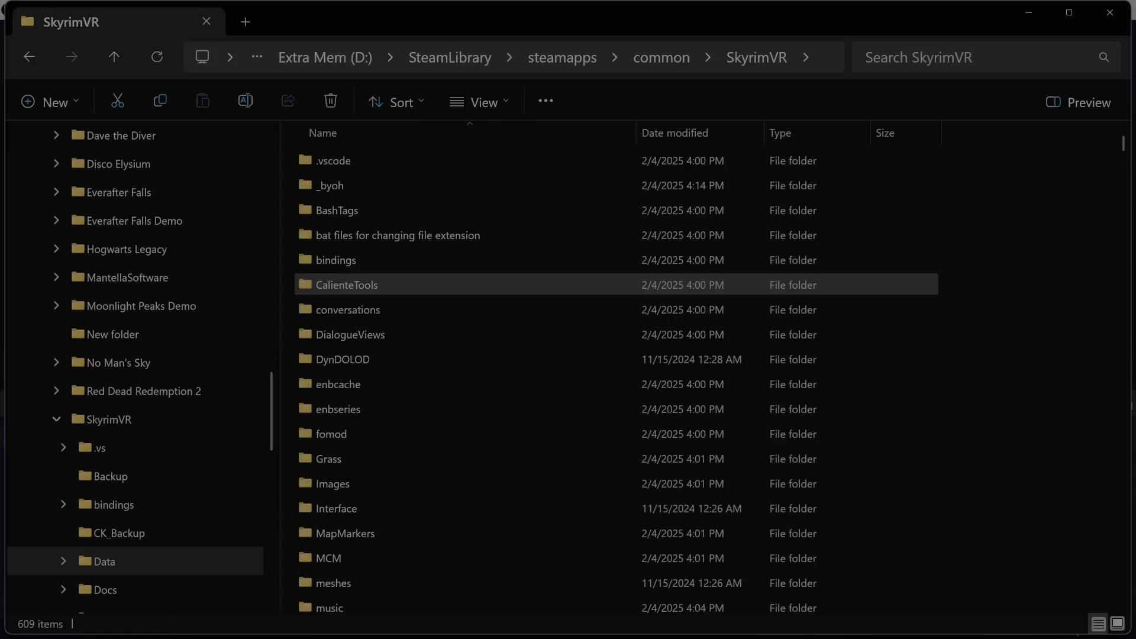
Open the dovahkiindogs folder inside the Data folder's textures directory.
scroll(592, 533, down, 5)
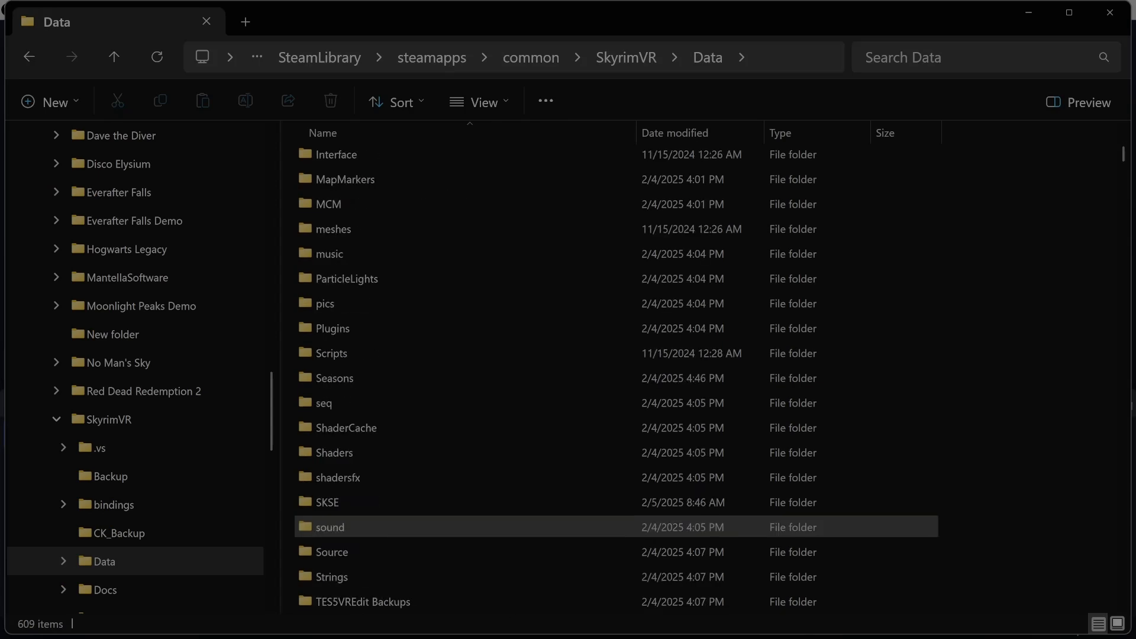
scroll(592, 503, down, 3)
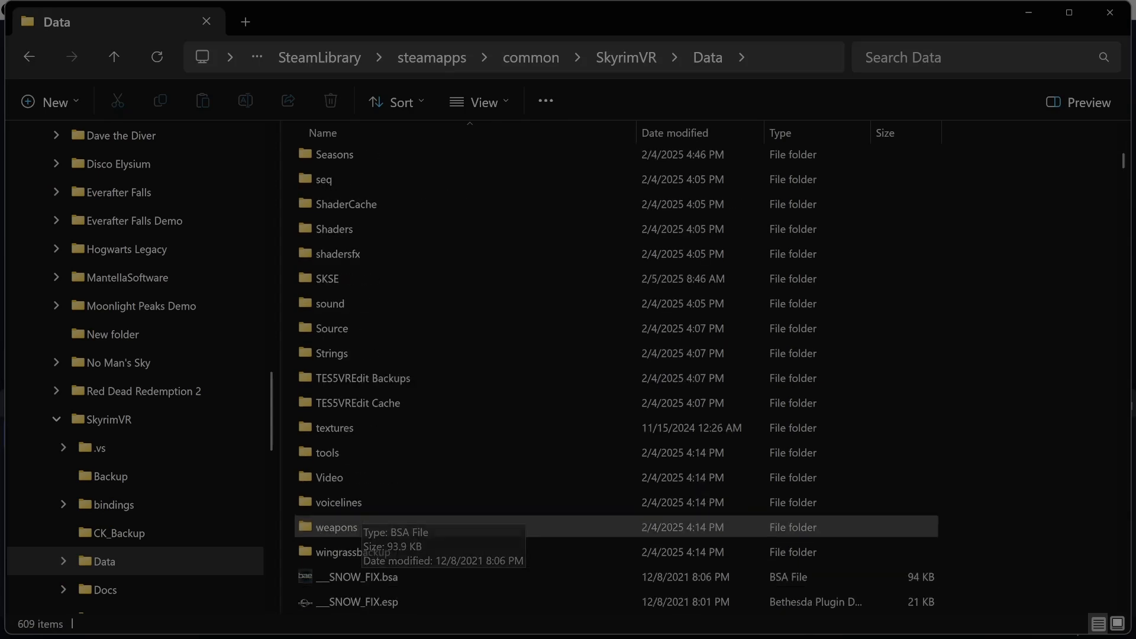
double_click(343, 427)
scroll(355, 432, down, 7)
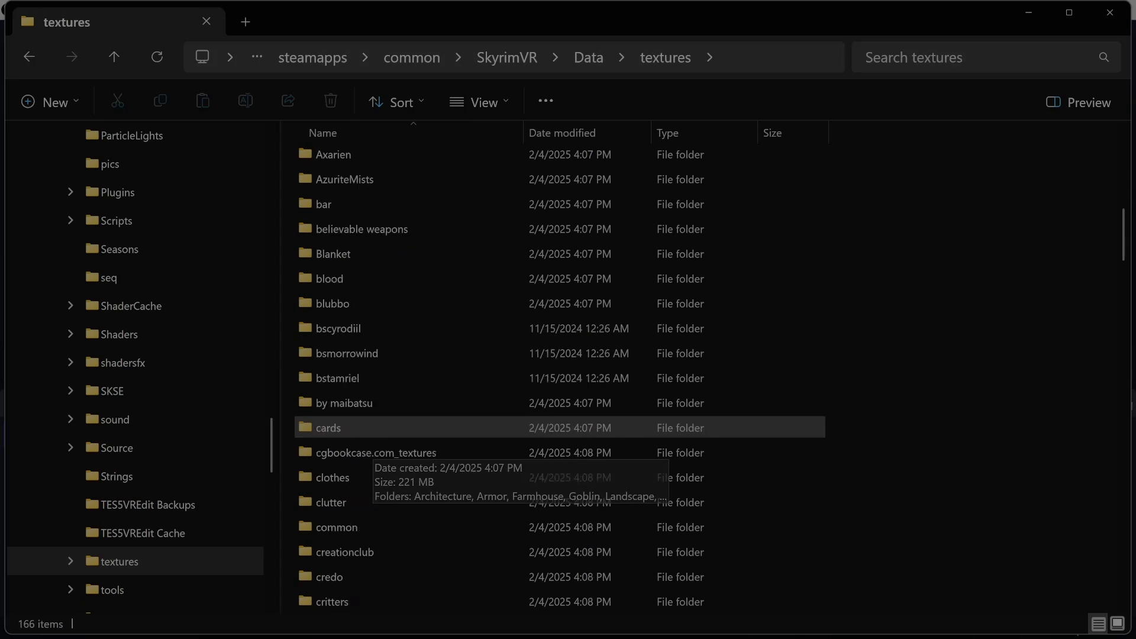
scroll(355, 428, down, 1)
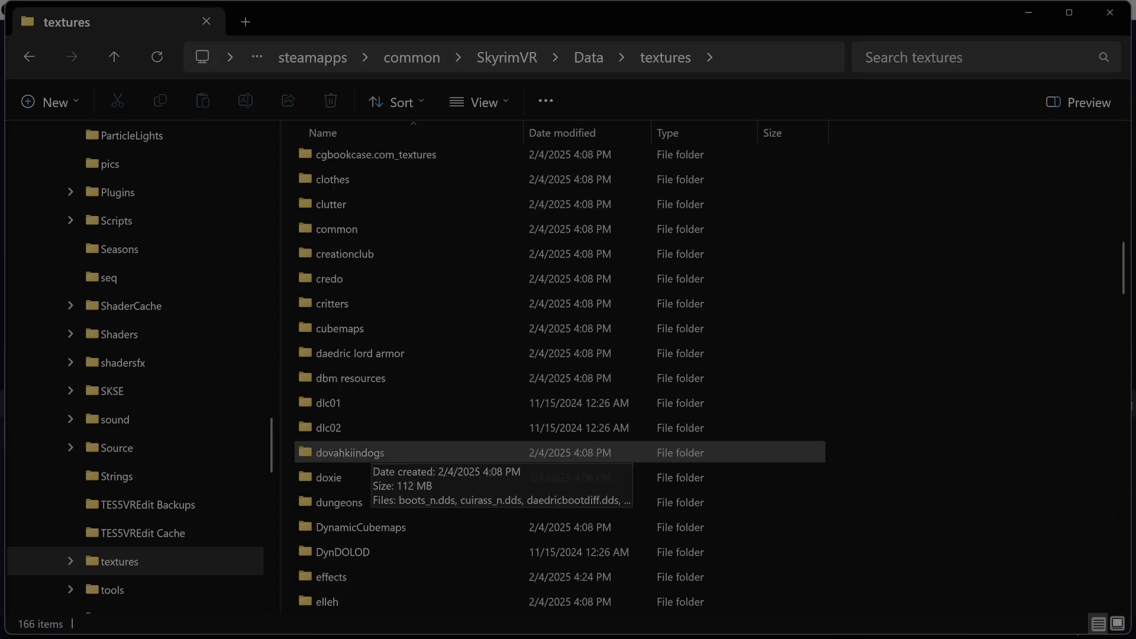
double_click(350, 453)
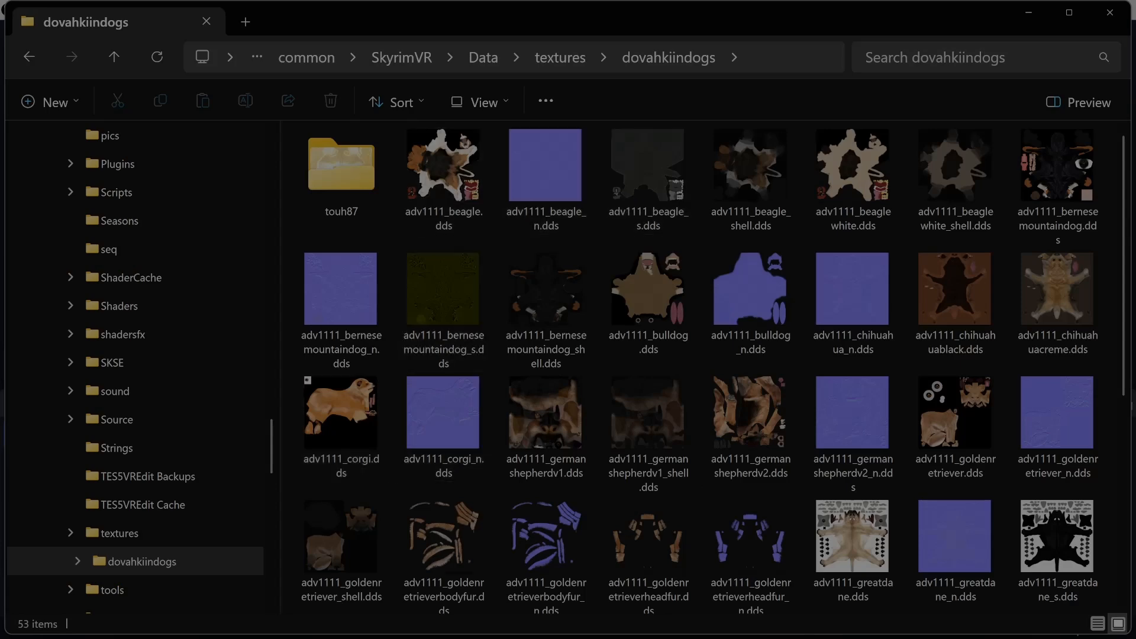
View adv1111_beagle_shell.dds in Paint.NET as a shell texture example and close it again.
click(751, 177)
key(Return)
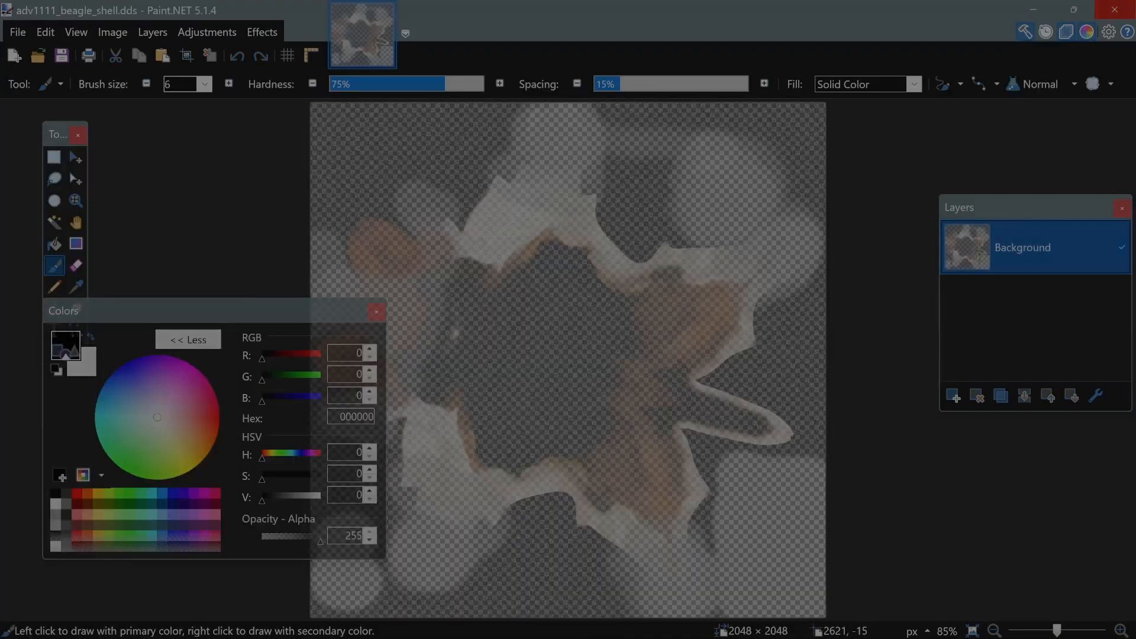
click(1115, 10)
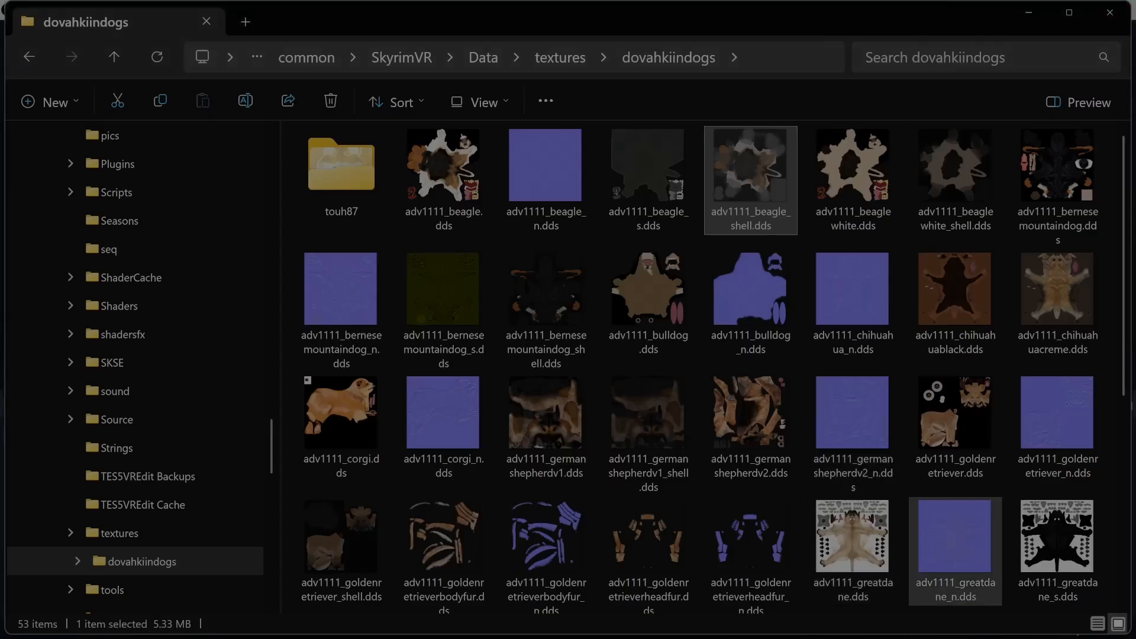
View the German shepherd shell texture adv1111_germanshepherdv1_shell.dds in Paint.NET and close it again.
click(649, 420)
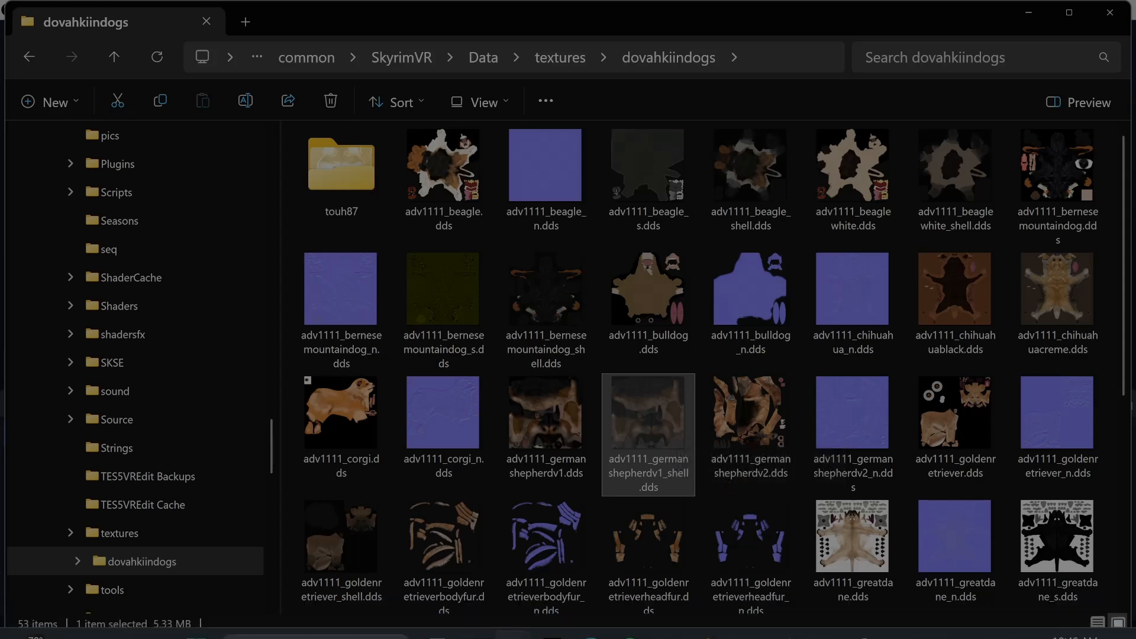
key(Return)
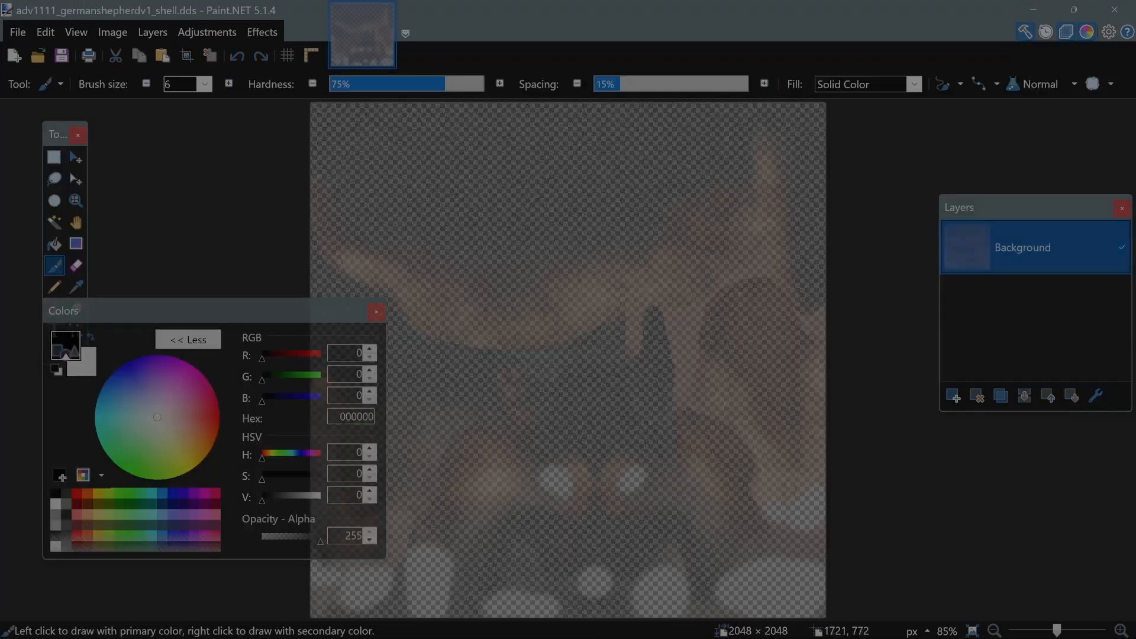
click(1115, 10)
View touh87huskyhead_shell.dds from the touh87 subfolder in Paint.NET, and close both the image and the folder window.
double_click(343, 171)
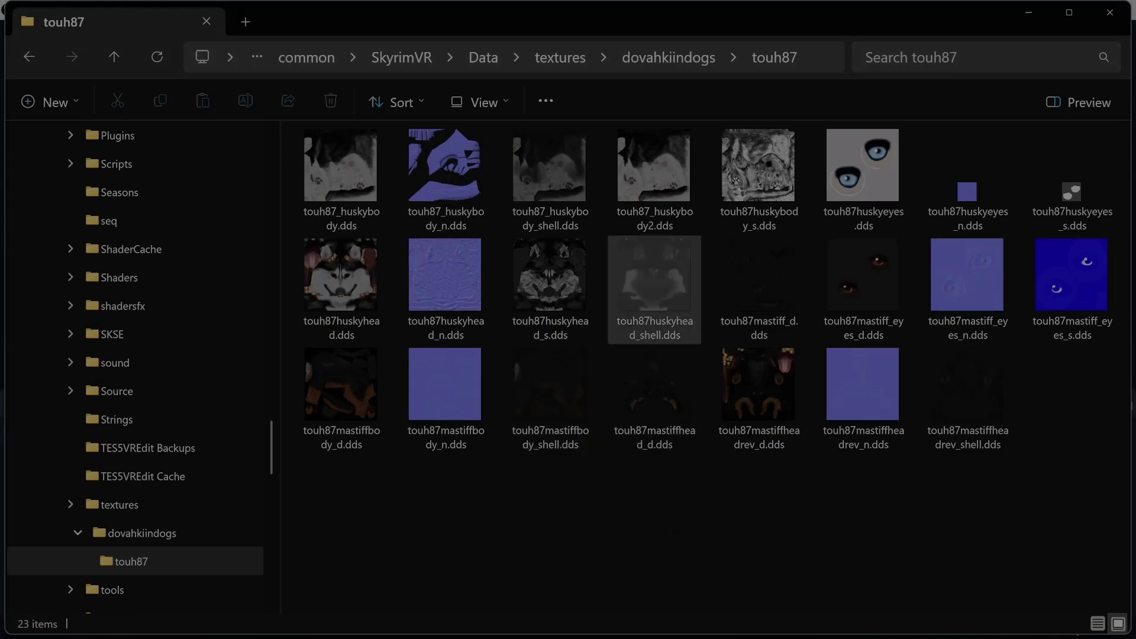
click(654, 278)
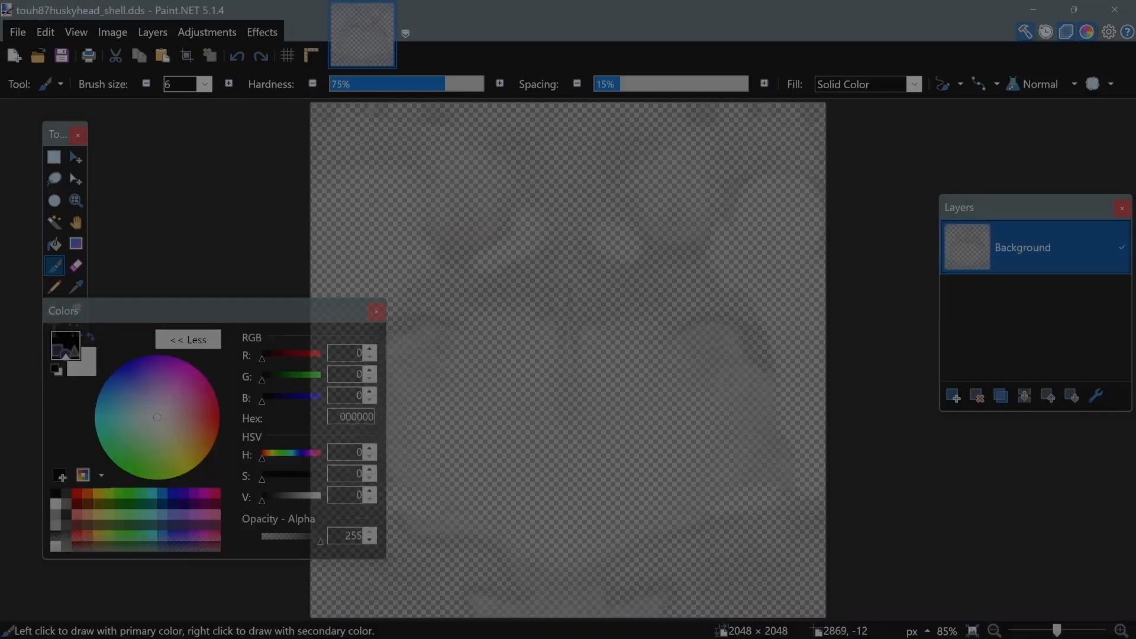
click(1115, 9)
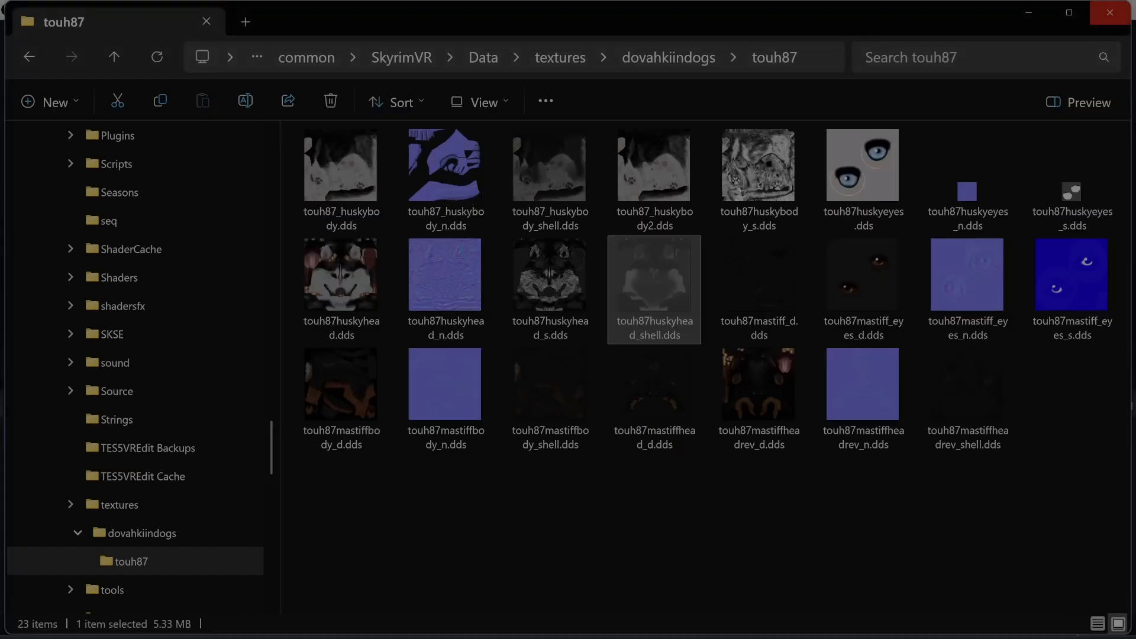
click(1111, 12)
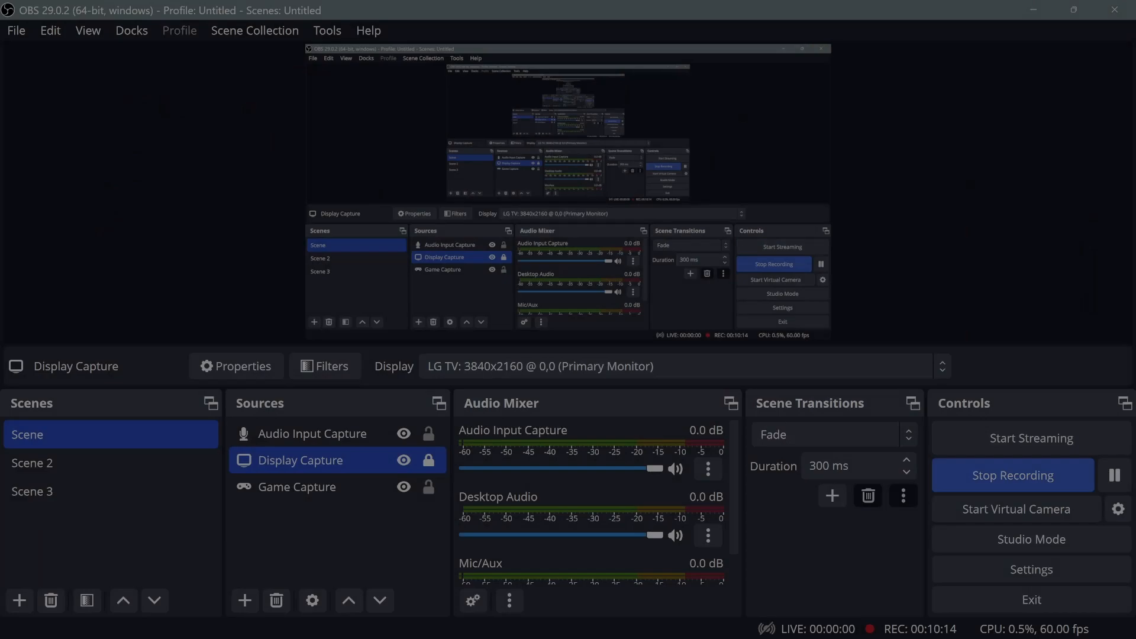